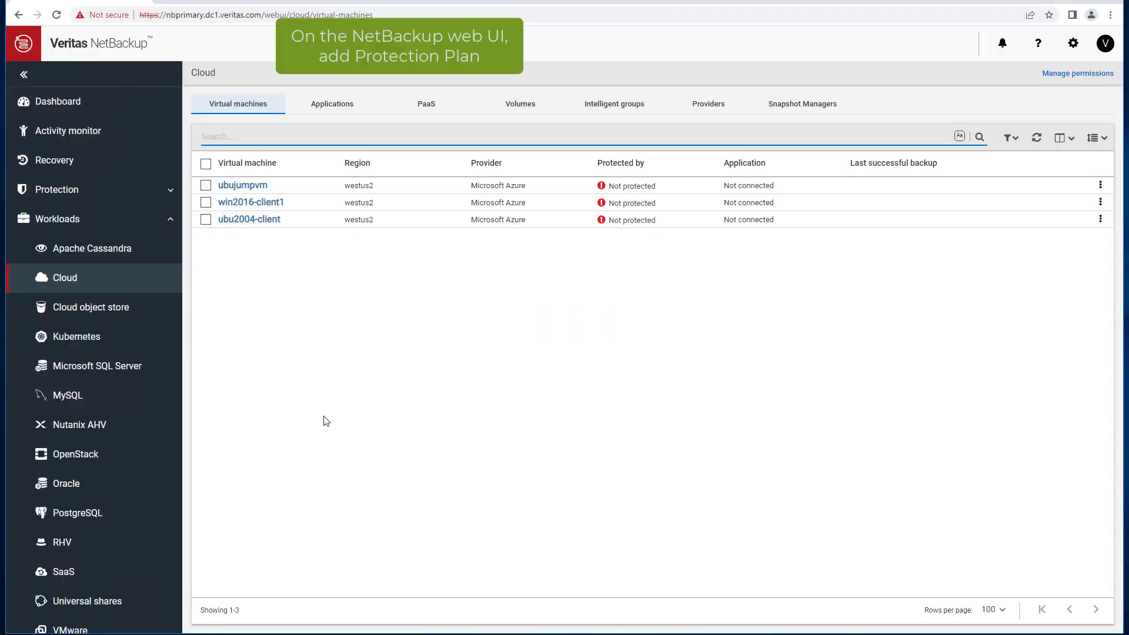
- Name a new protection plan 'cplan' with the Cloud (Microsoft Azure) workload and begin adding a schedule
{"action": "left_click", "coordinate": [57, 194]}
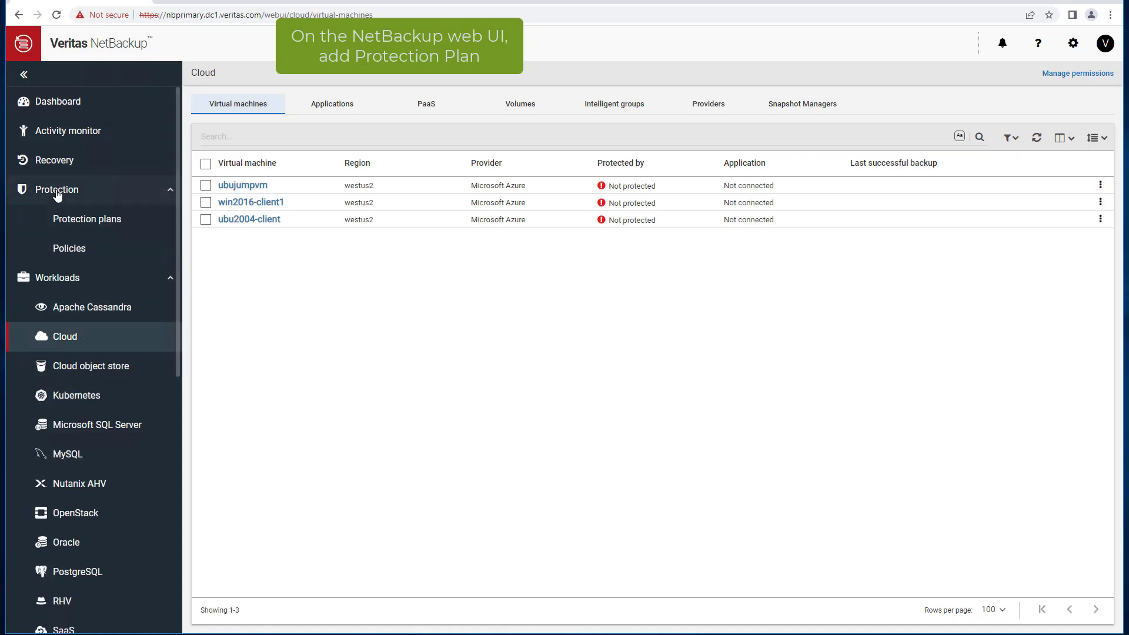
{"action": "left_click", "coordinate": [76, 220]}
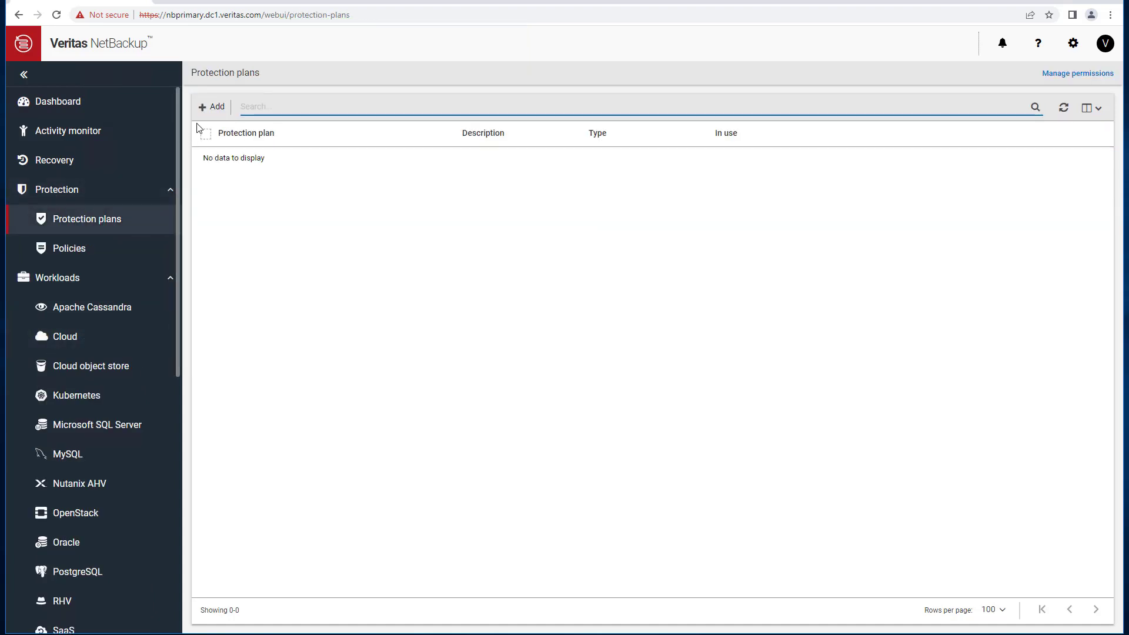
{"action": "left_click", "coordinate": [213, 107]}
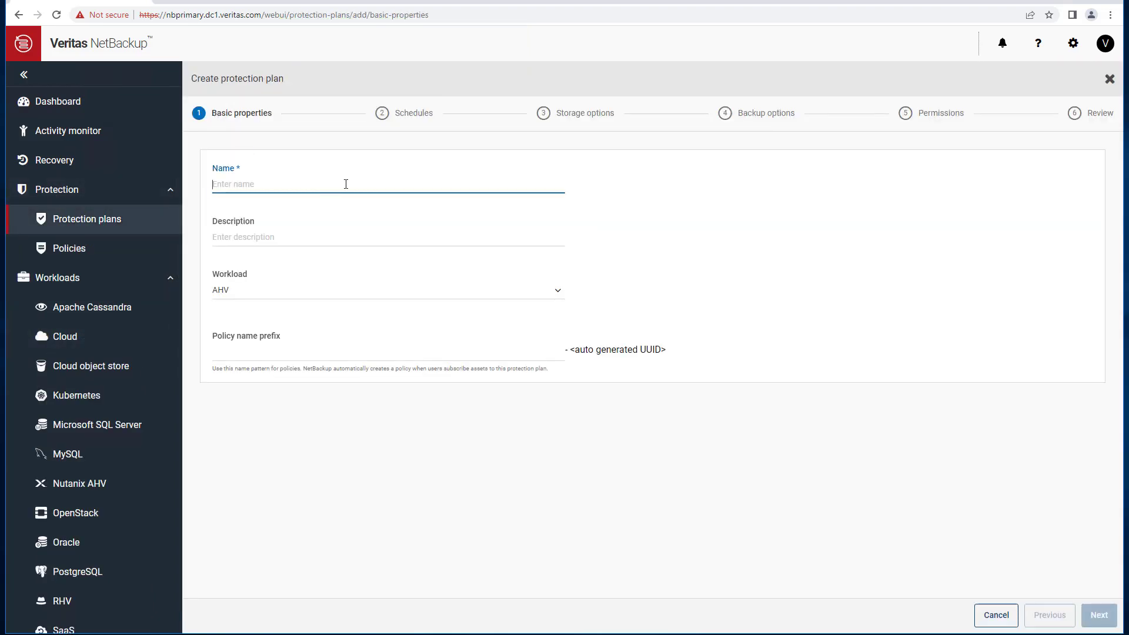
{"action": "type", "text": "cplan"}
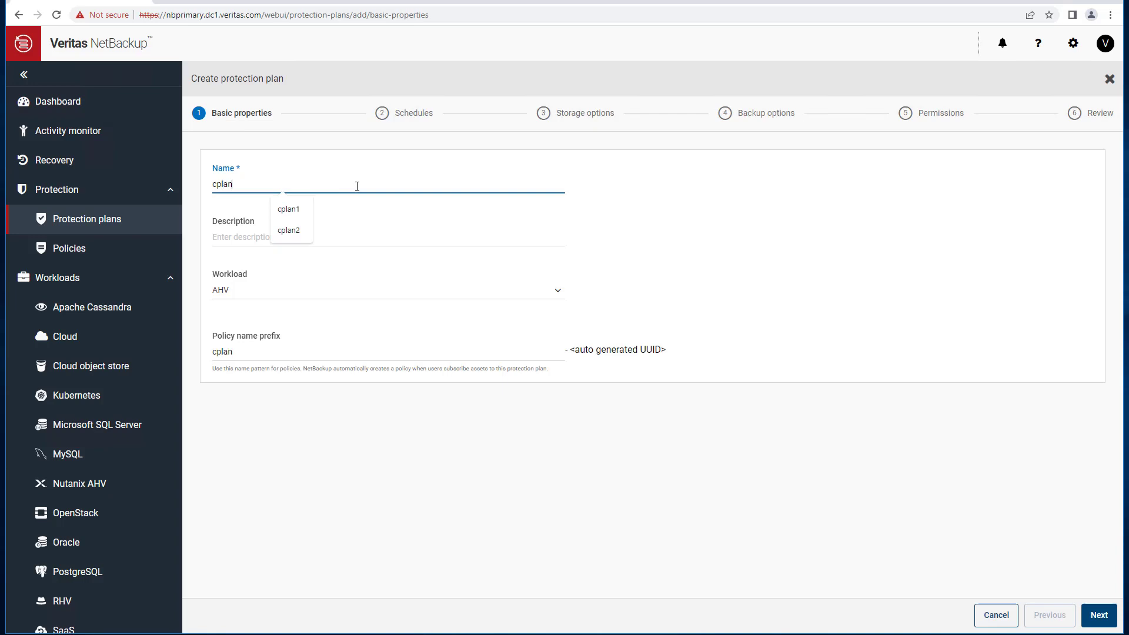
{"action": "left_click", "coordinate": [391, 265]}
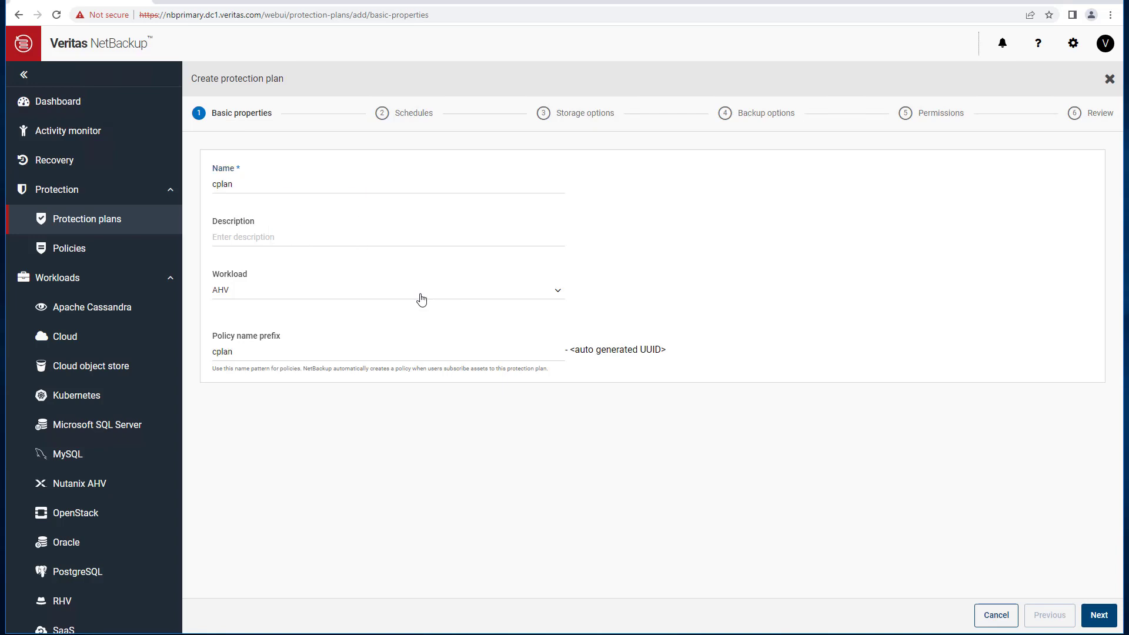
{"action": "left_click", "coordinate": [421, 300]}
{"action": "left_click", "coordinate": [288, 341]}
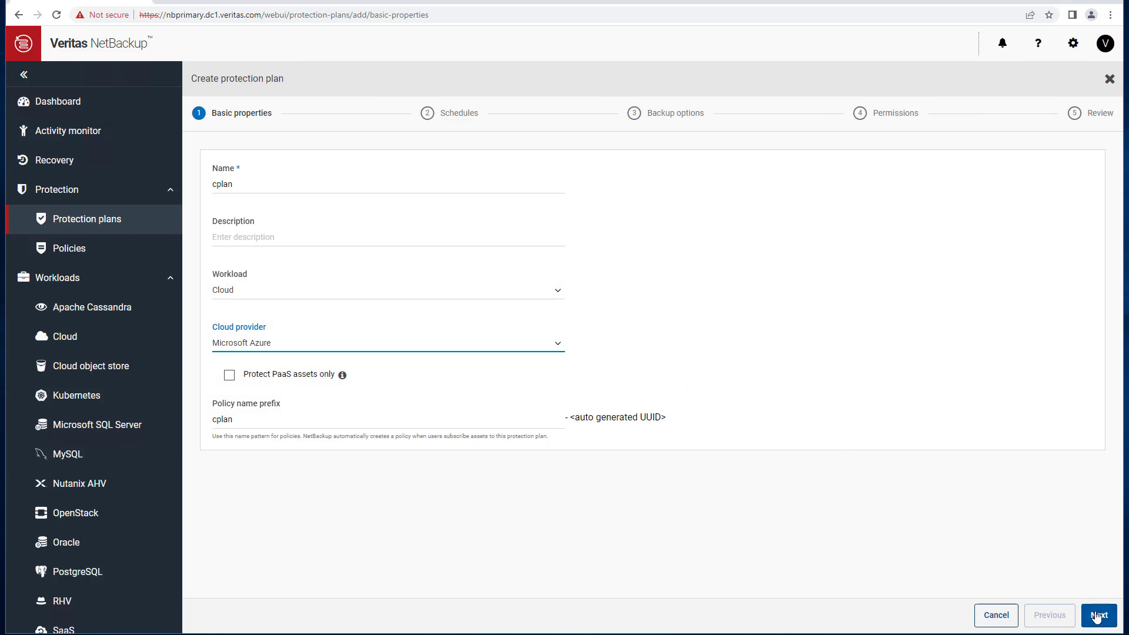
{"action": "left_click", "coordinate": [1098, 616]}
{"action": "left_click", "coordinate": [653, 423]}
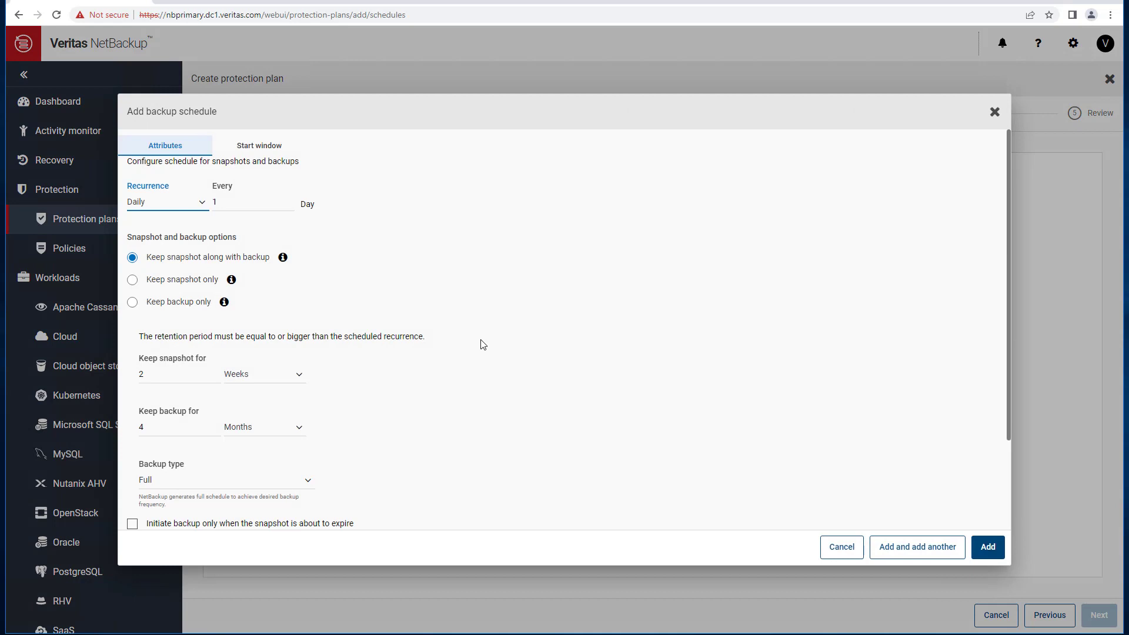
- Give the daily Full schedule a Sunday 00:00–04:00 start window and add it to the plan
{"action": "left_click", "coordinate": [270, 148]}
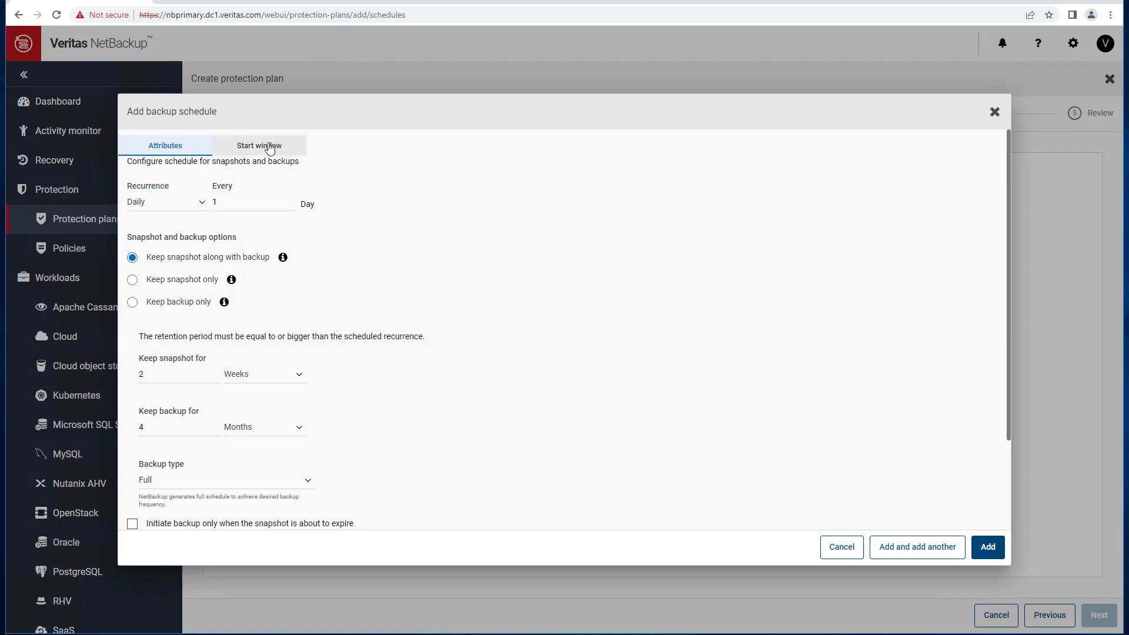
{"action": "left_click", "coordinate": [270, 149]}
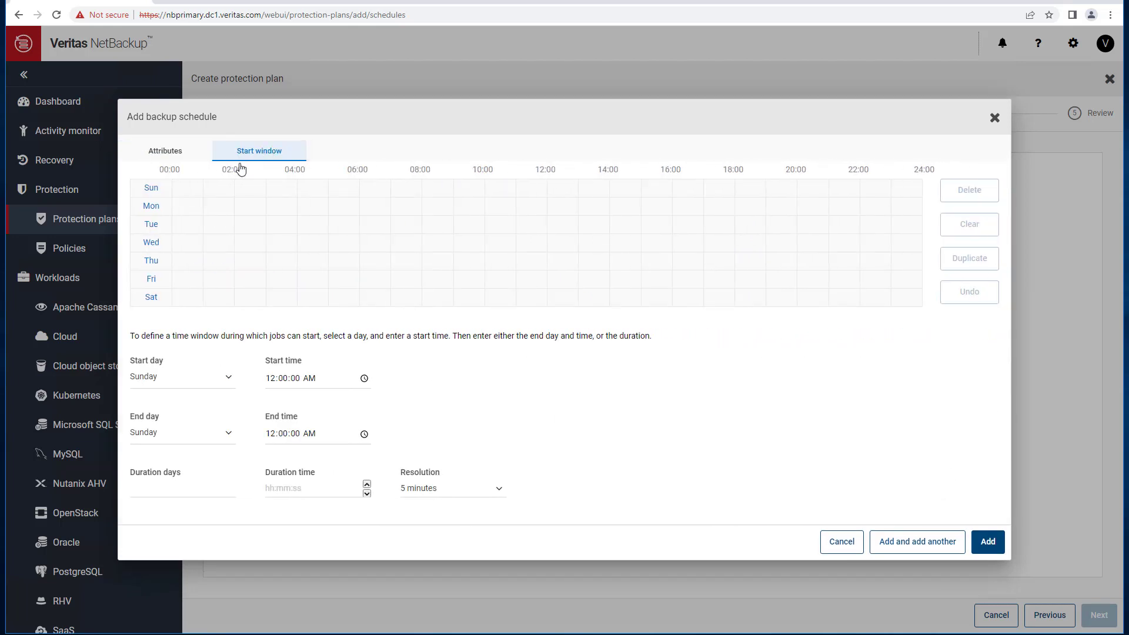
{"action": "left_click_drag", "start_coordinate": [187, 189], "coordinate": [274, 190]}
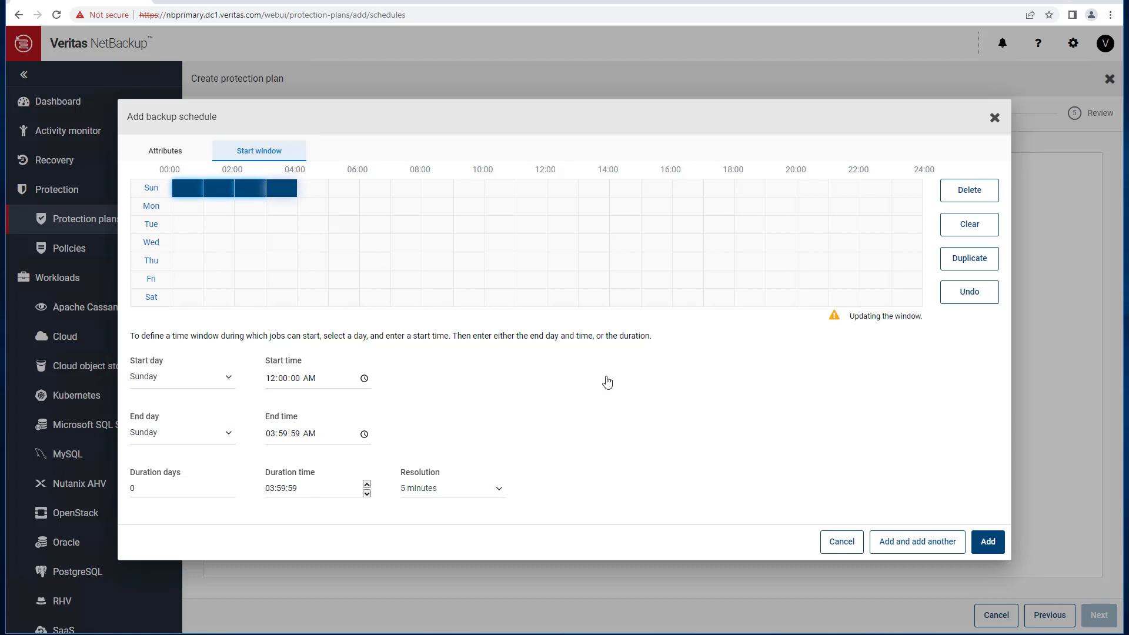
{"action": "left_click", "coordinate": [992, 542]}
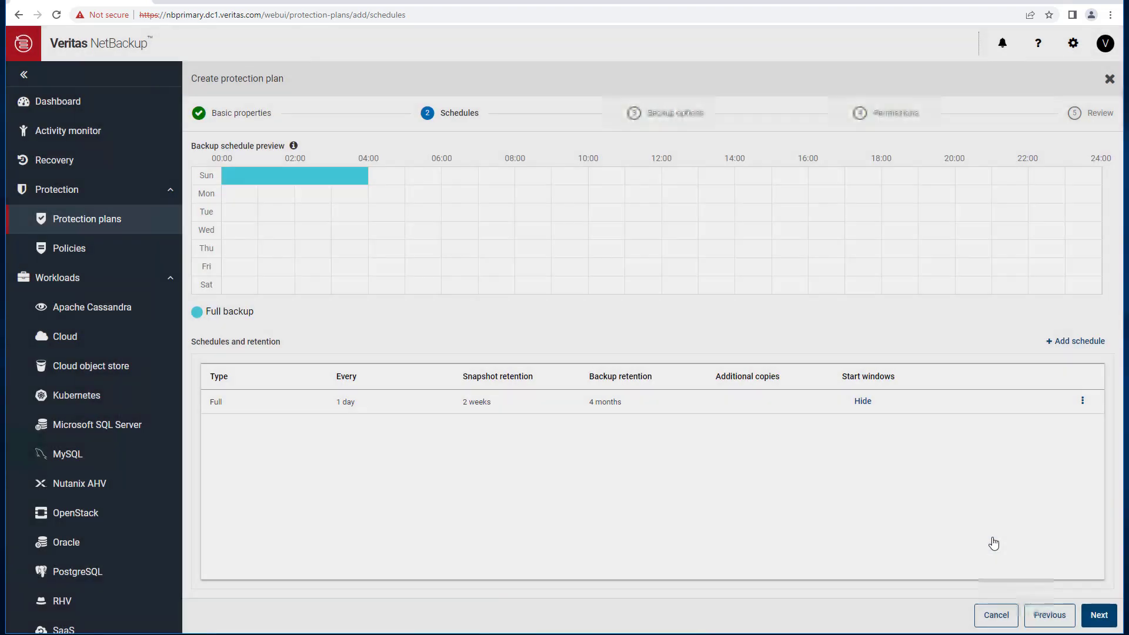
{"action": "left_click", "coordinate": [1089, 613]}
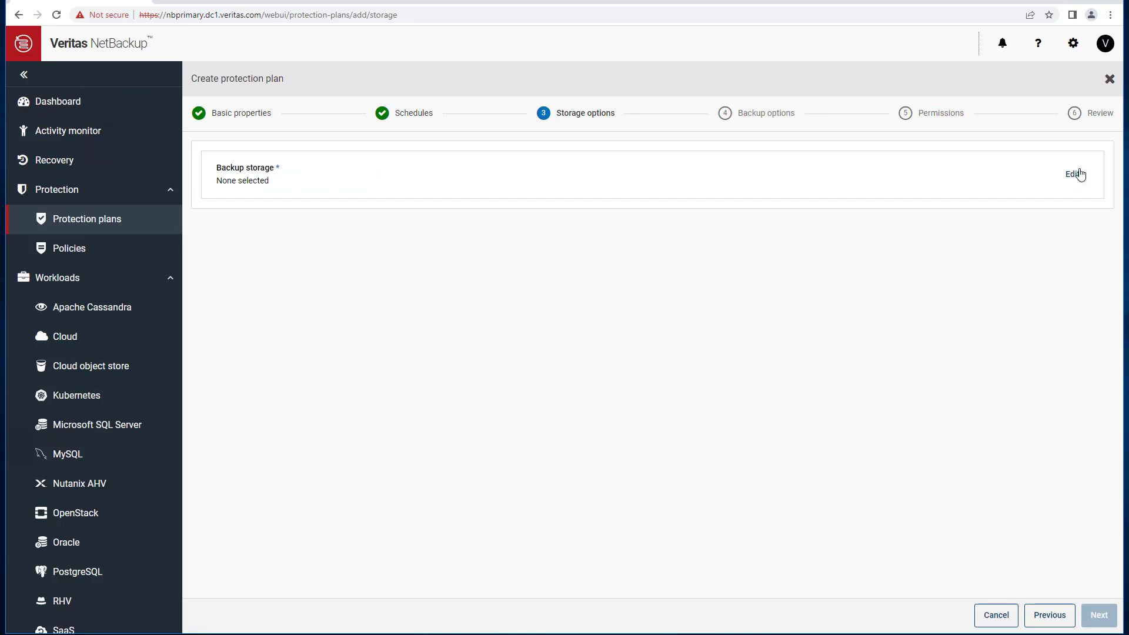
- Use default_stu_nbmsdp1.dc1.veritas.com as the plan's backup storage
{"action": "left_click", "coordinate": [1074, 175]}
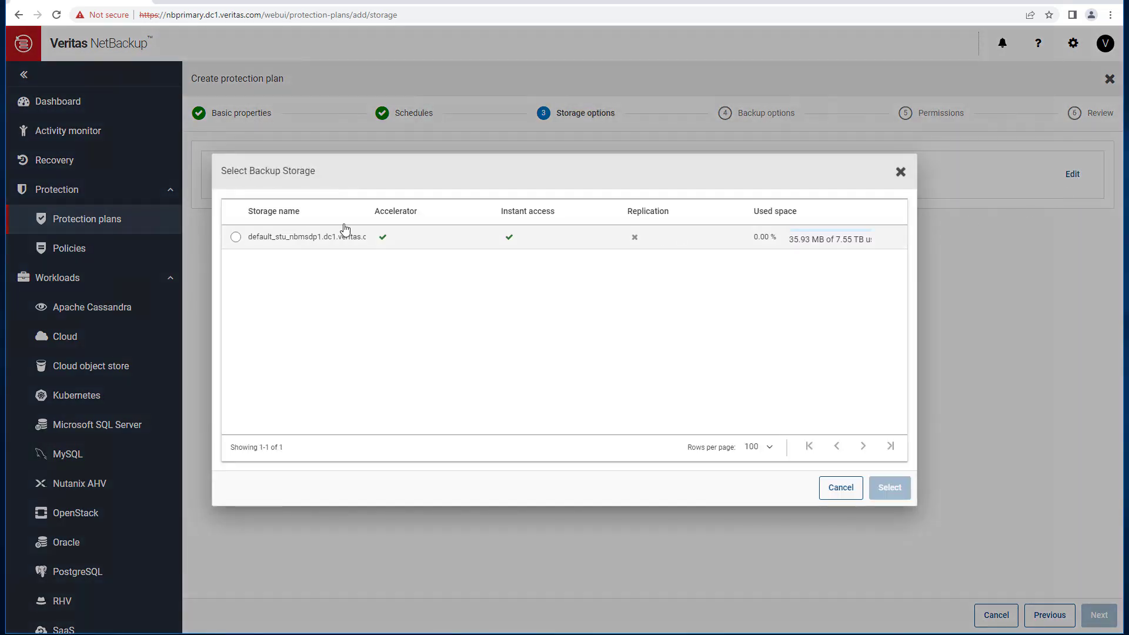
{"action": "left_click", "coordinate": [235, 237]}
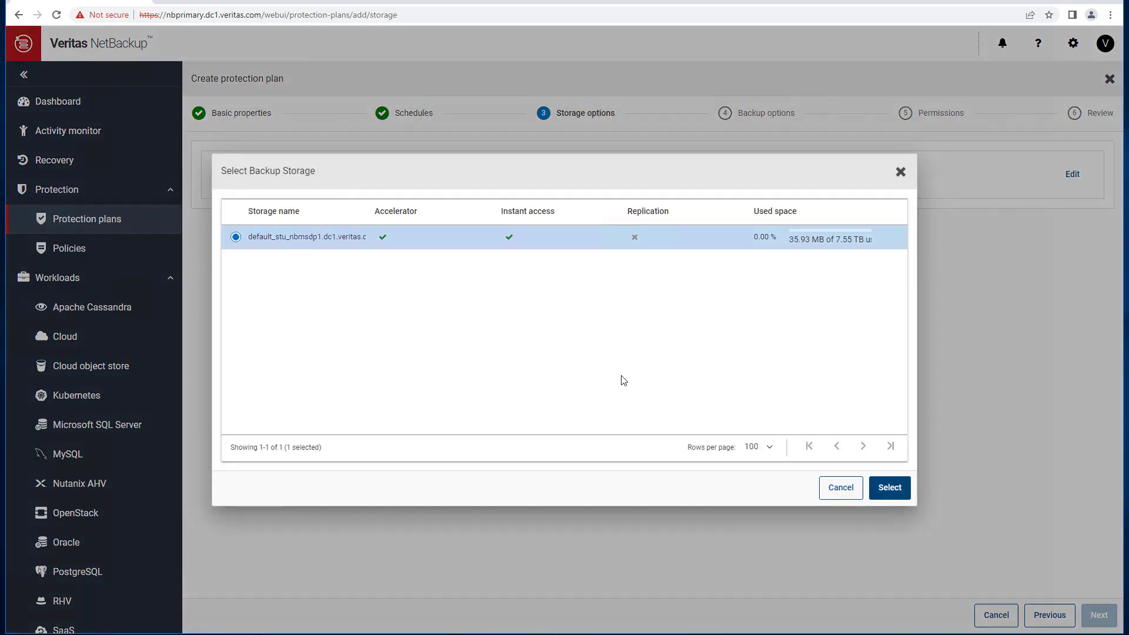
{"action": "left_click", "coordinate": [882, 487]}
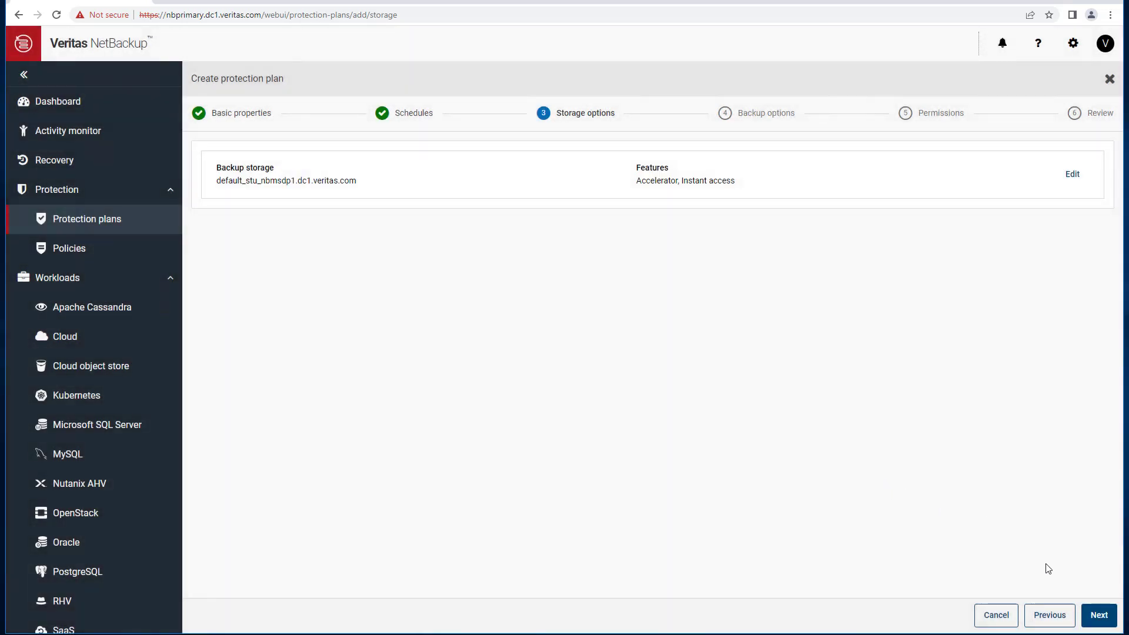
{"action": "left_click", "coordinate": [1097, 616]}
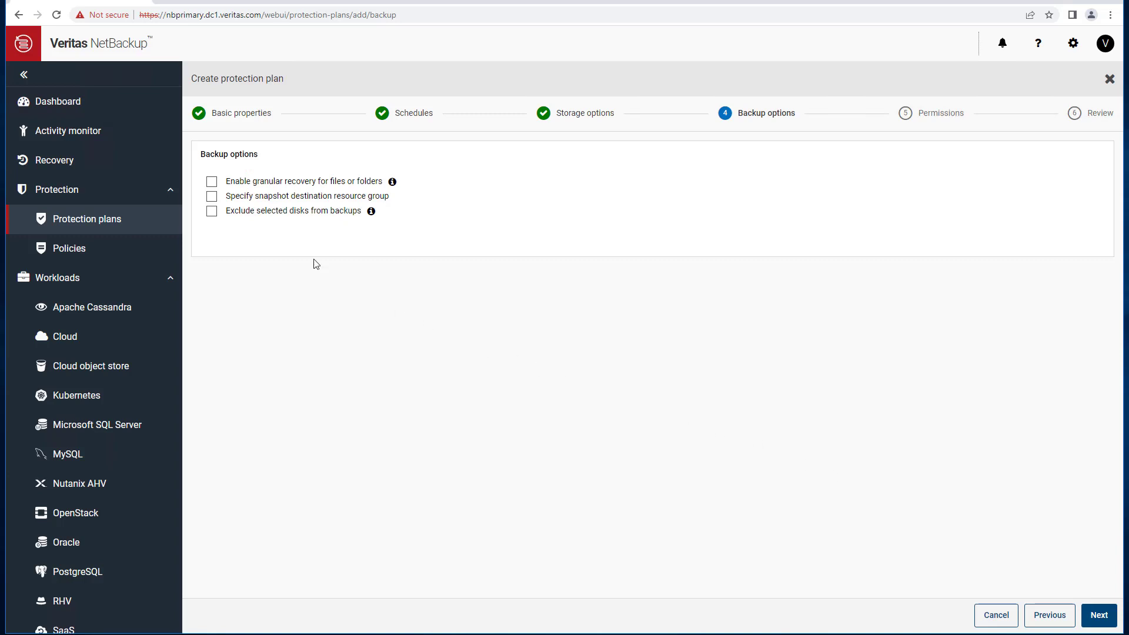
- Enable granular file and folder recovery, then review and finish the cplan plan
{"action": "left_click", "coordinate": [213, 183]}
{"action": "left_click", "coordinate": [1104, 618]}
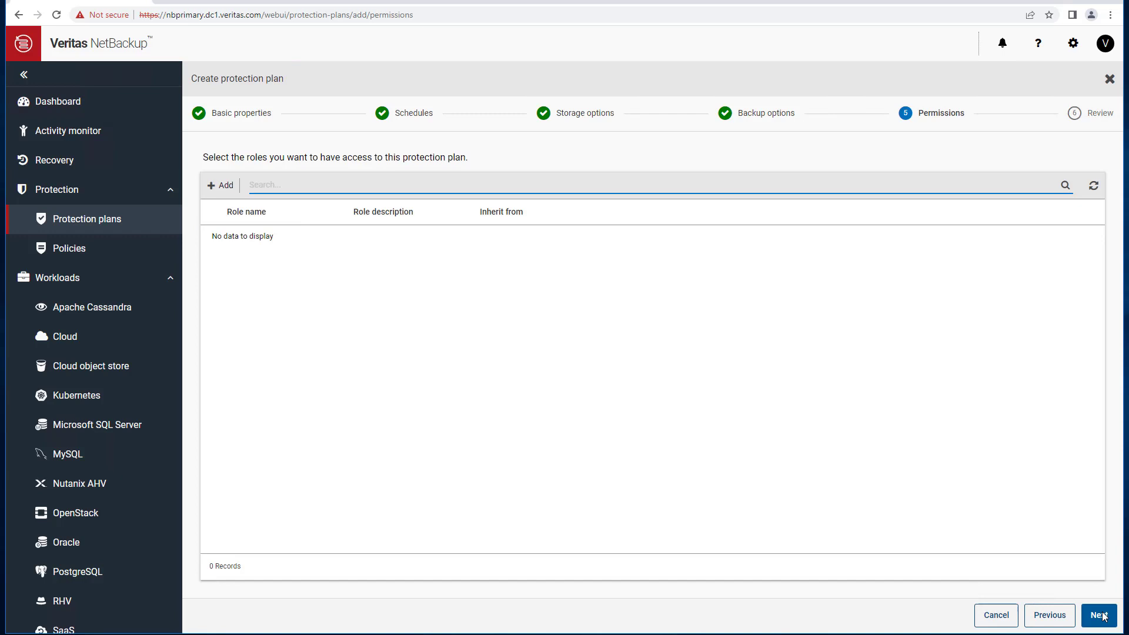
{"action": "left_click", "coordinate": [1103, 616]}
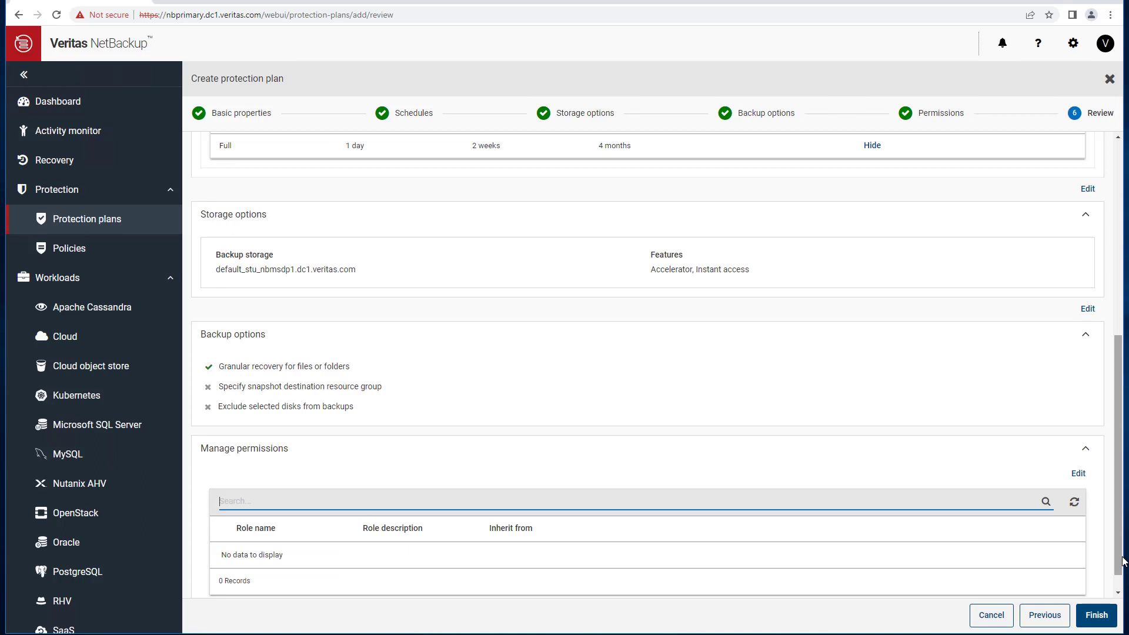
{"action": "scroll", "coordinate": [1121, 581], "scroll_direction": "down", "scroll_amount": 1}
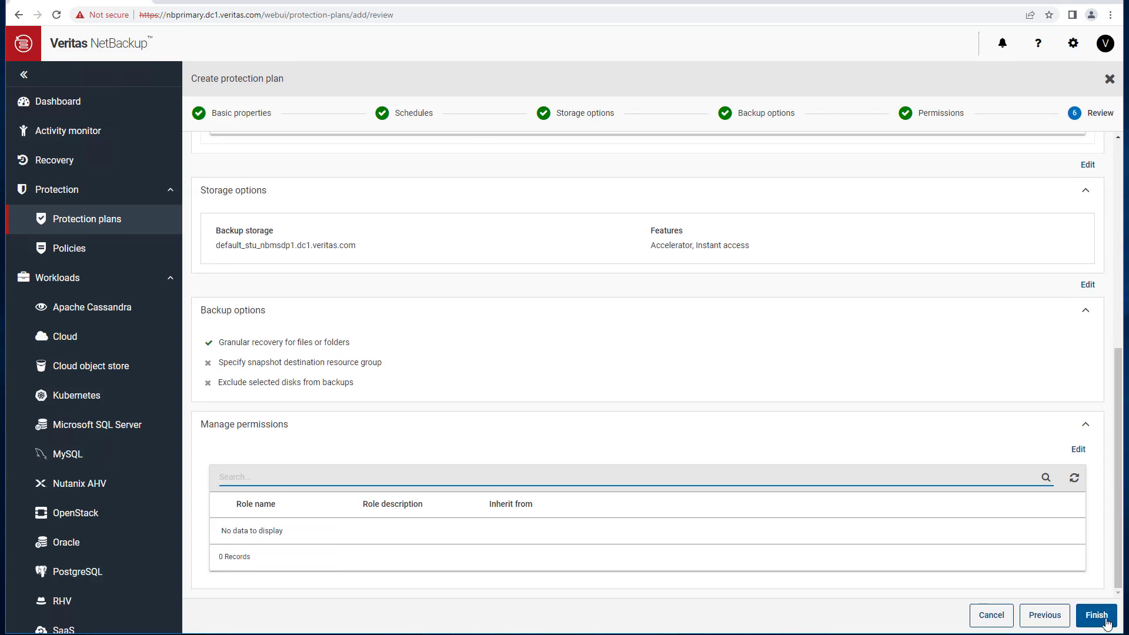
{"action": "left_click", "coordinate": [1097, 616]}
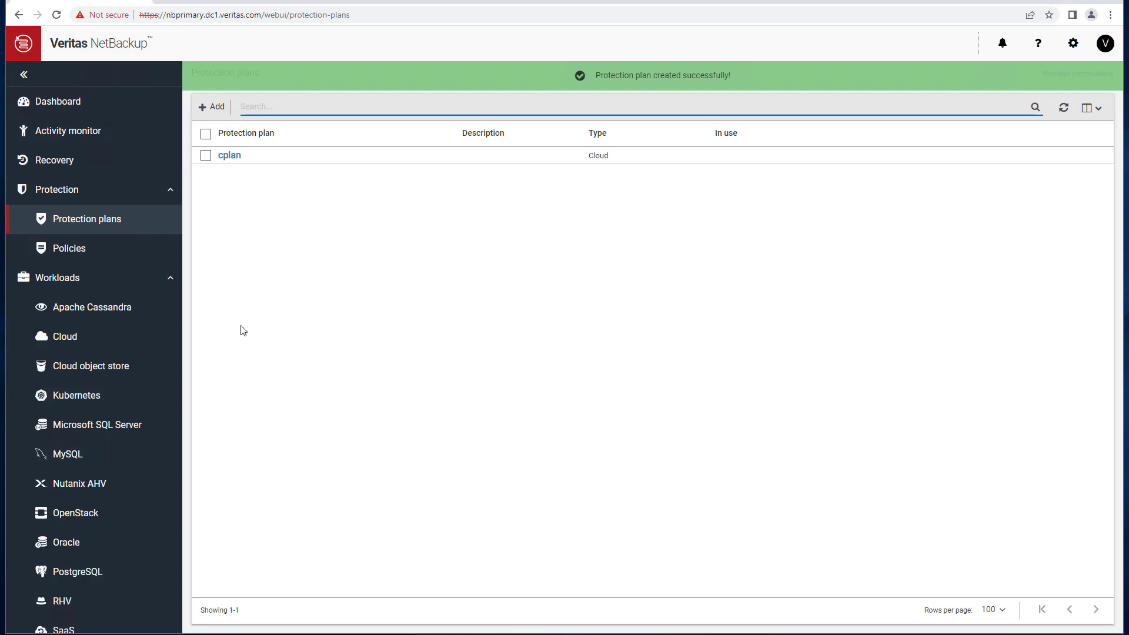
- Back up the ubu2004-client VM now under cplan and check the job in Activity monitor
{"action": "left_click", "coordinate": [60, 341]}
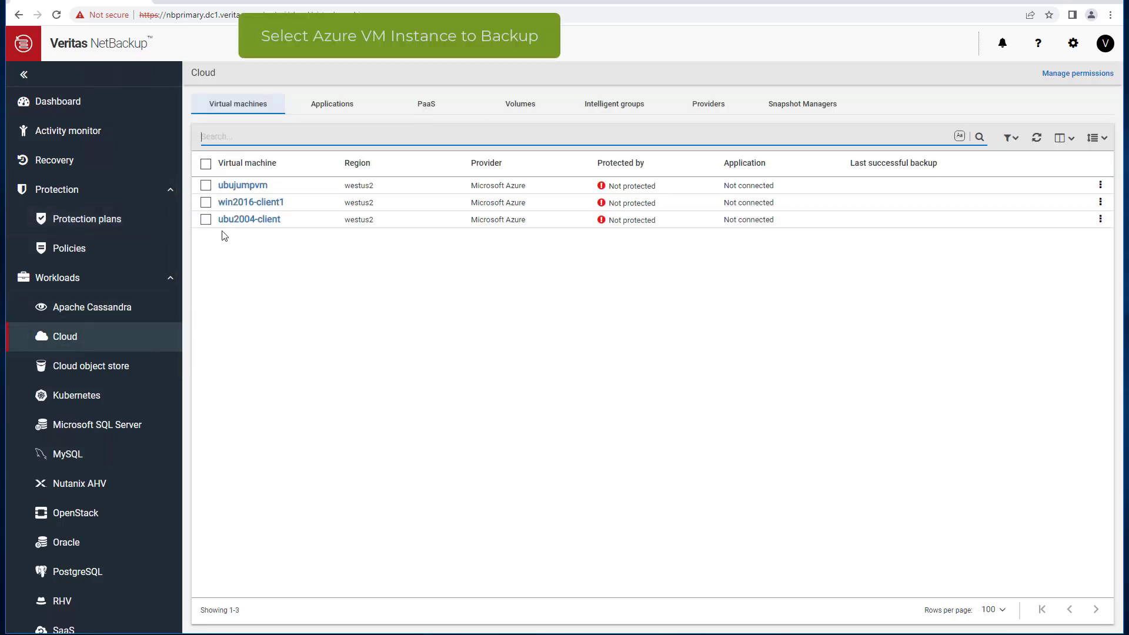
{"action": "left_click", "coordinate": [205, 220]}
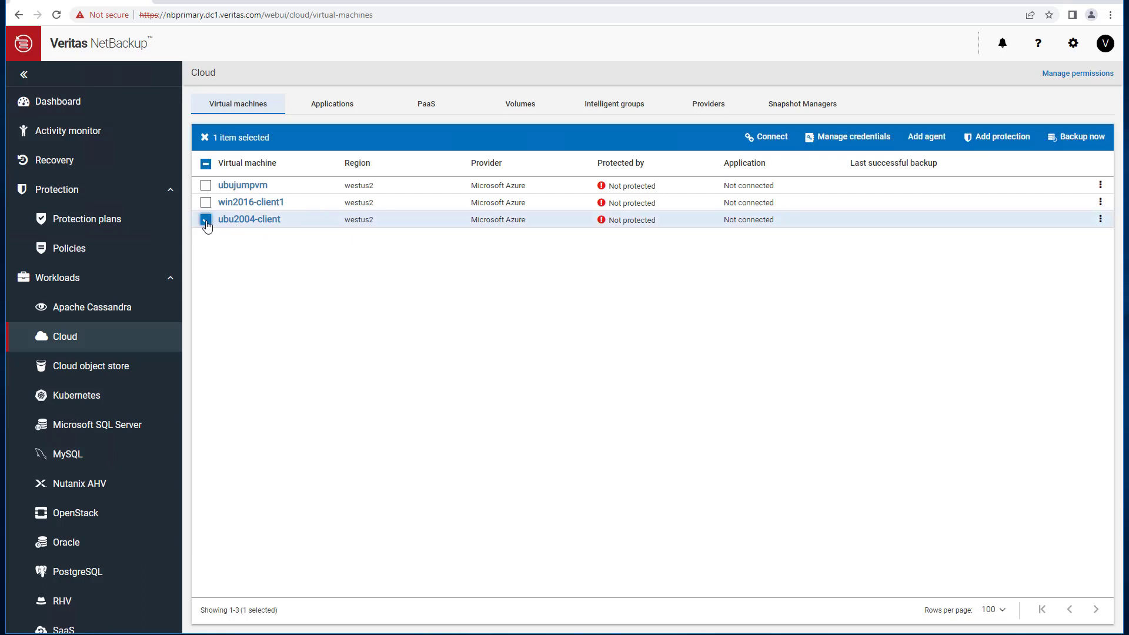
{"action": "left_click", "coordinate": [1082, 137]}
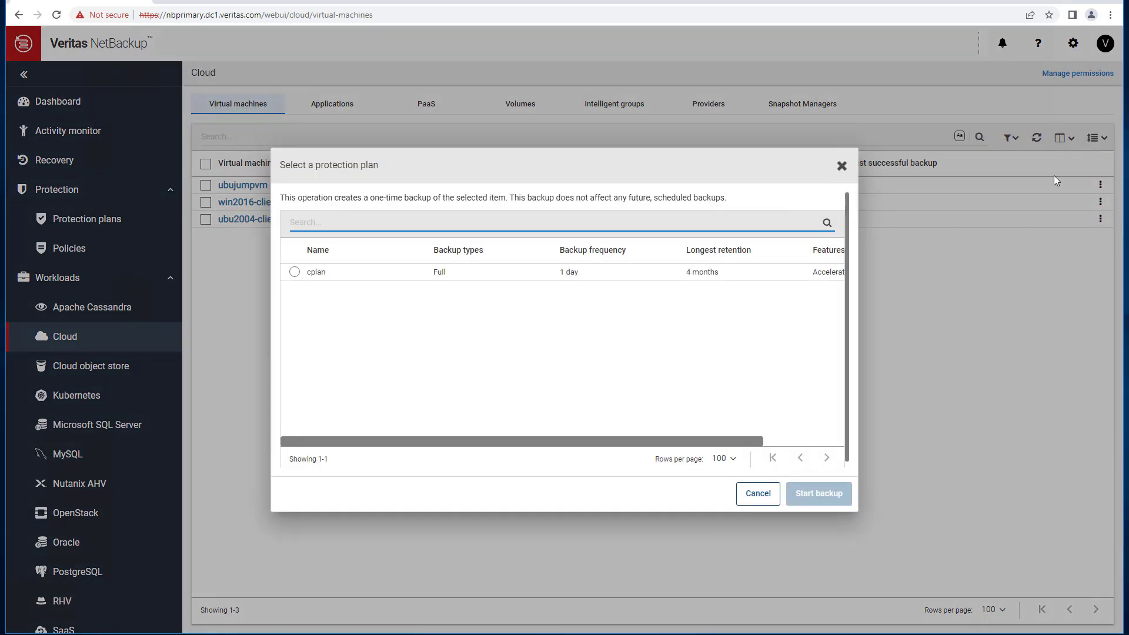
{"action": "left_click", "coordinate": [294, 272]}
{"action": "left_click", "coordinate": [819, 493]}
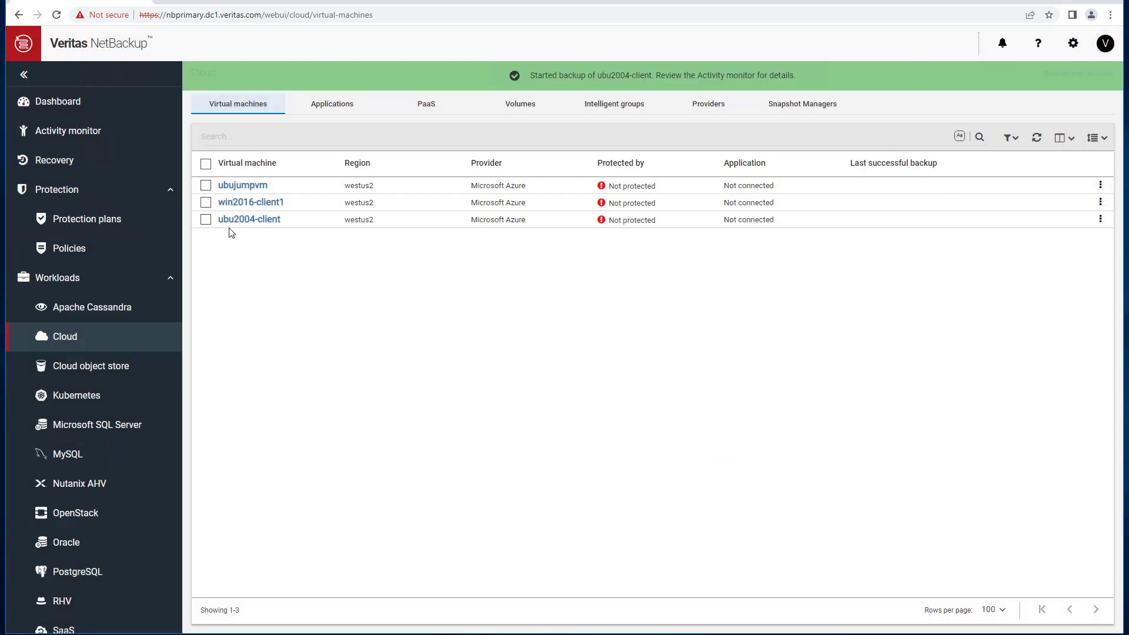
{"action": "left_click", "coordinate": [101, 131]}
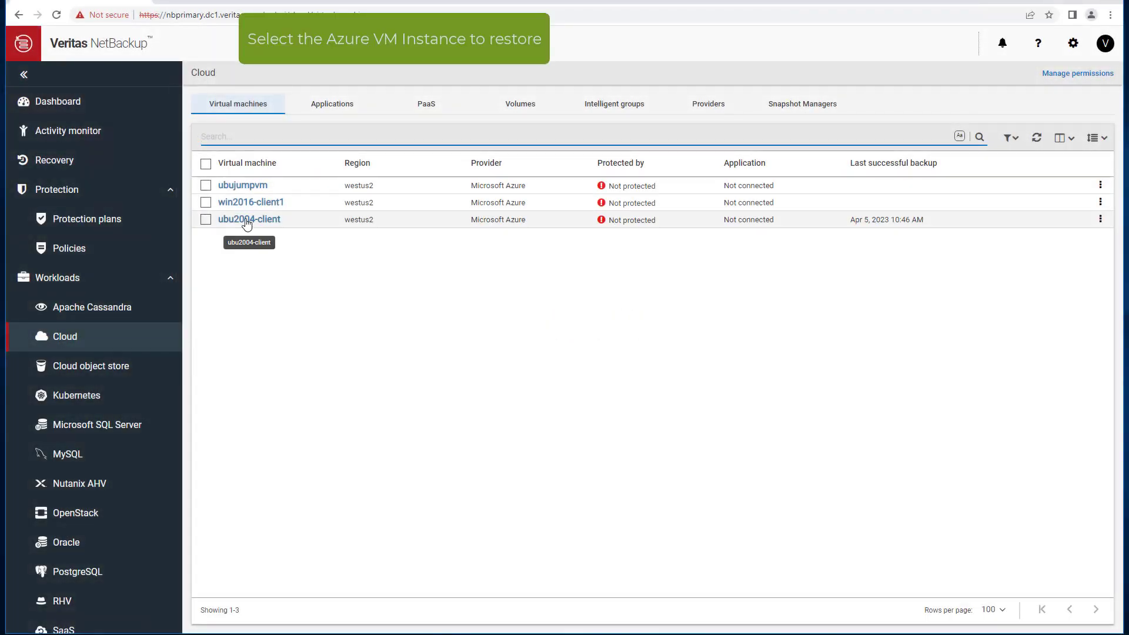
- Choose Restore virtual machine for ubu2004-client's Apr 5 backup copy, not the snapshot copy
{"action": "left_click", "coordinate": [247, 224]}
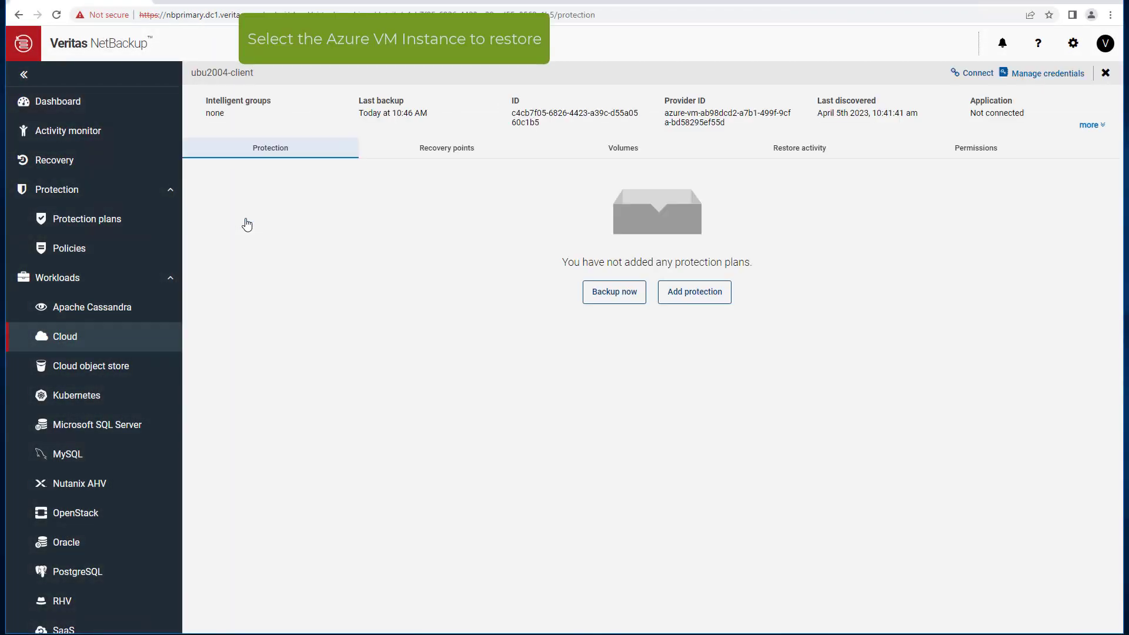
{"action": "left_click", "coordinate": [464, 153]}
{"action": "left_click", "coordinate": [720, 237]}
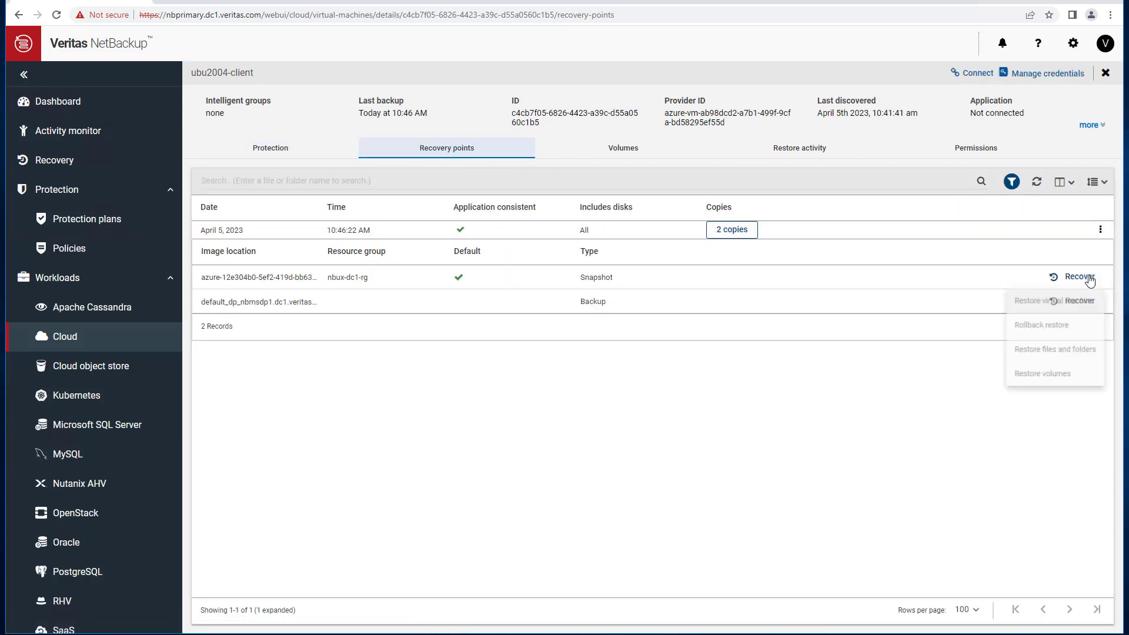
{"action": "left_click", "coordinate": [1080, 277]}
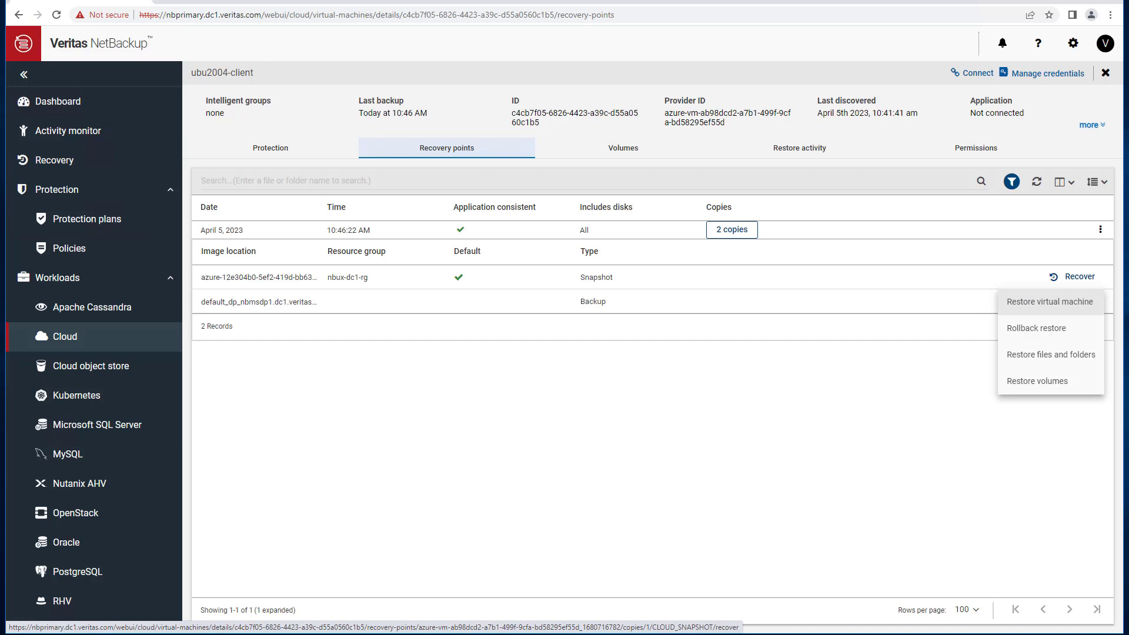
{"action": "key", "text": "Escape"}
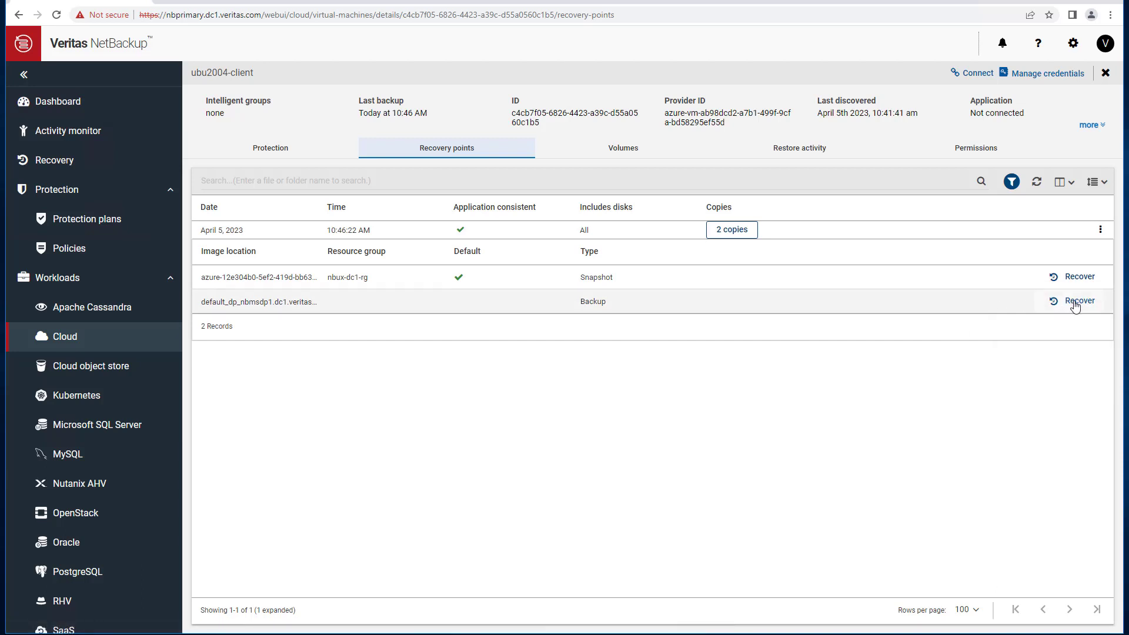
{"action": "left_click", "coordinate": [1077, 303]}
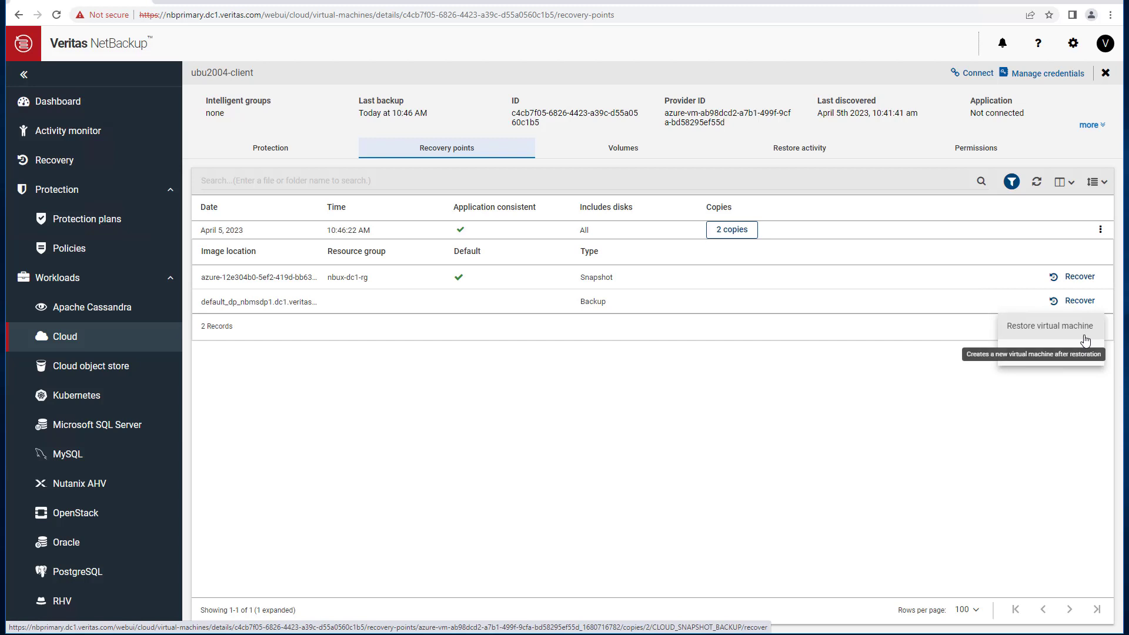
{"action": "left_click", "coordinate": [1084, 331]}
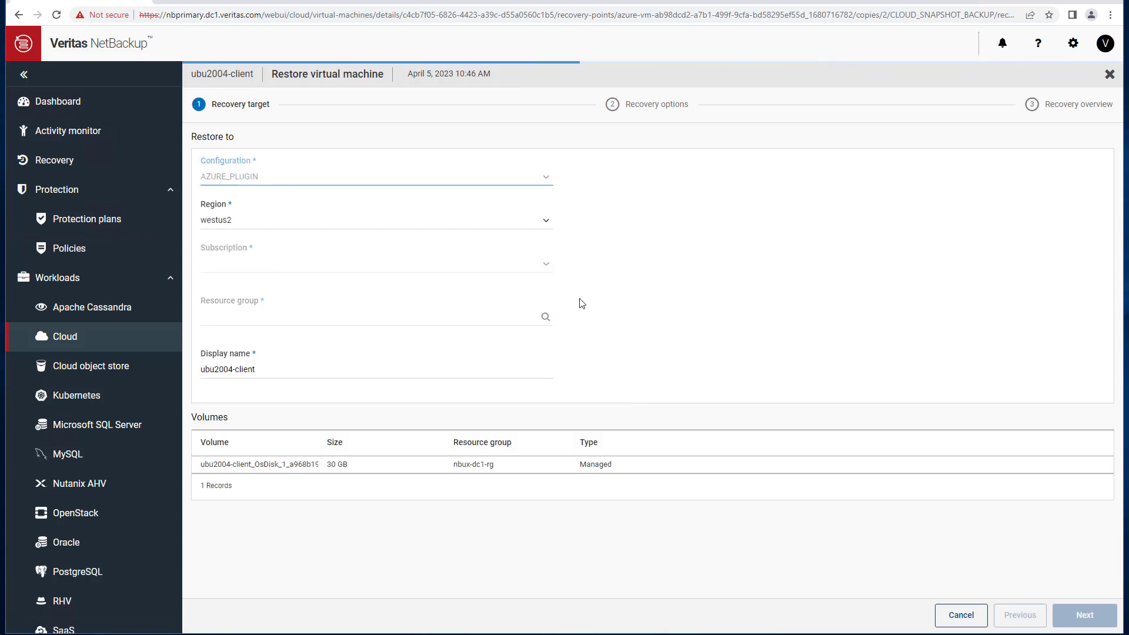
- Rename the restored VM to ubu2004-client-restore, pass the pre-recovery check, and start recovery
{"action": "left_click", "coordinate": [299, 370]}
{"action": "type", "text": "-restore"}
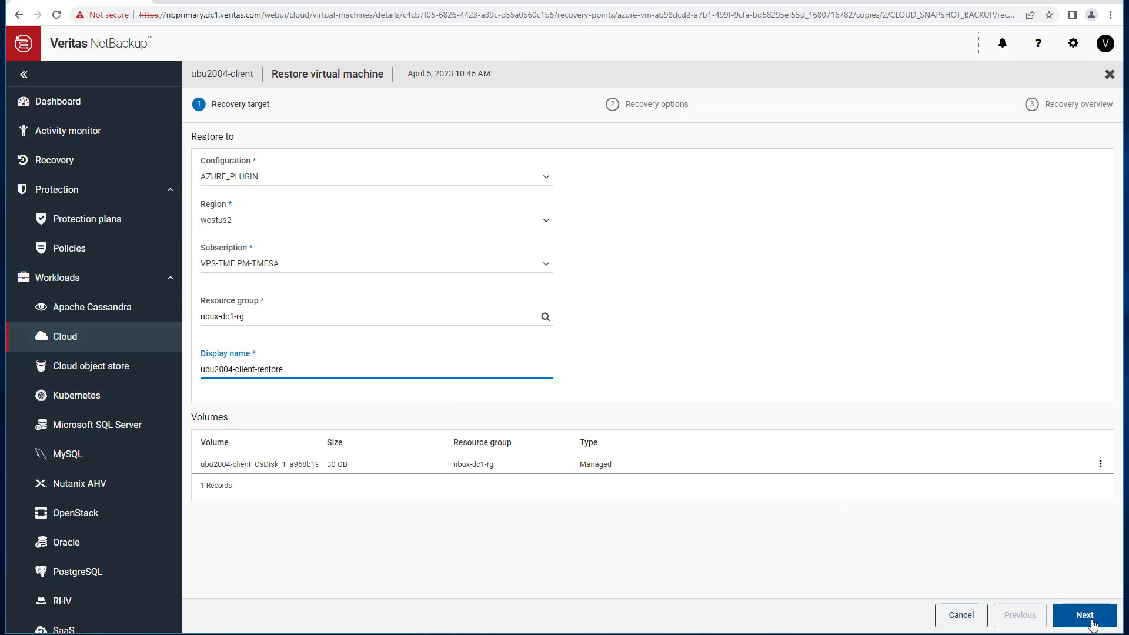
{"action": "left_click", "coordinate": [1092, 624]}
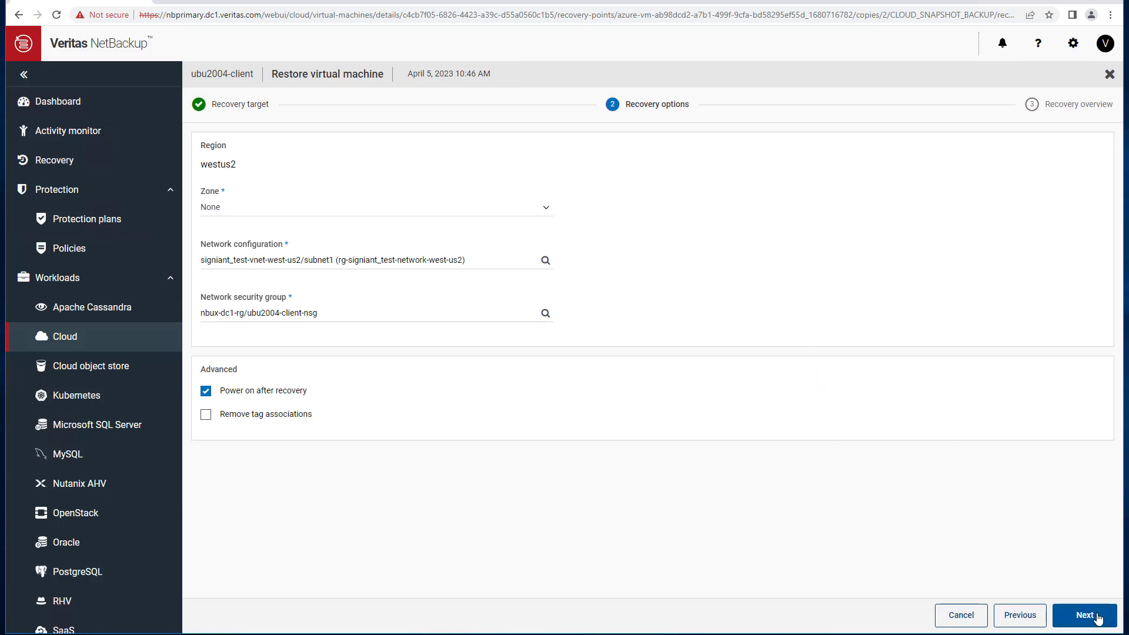
{"action": "left_click", "coordinate": [1098, 617]}
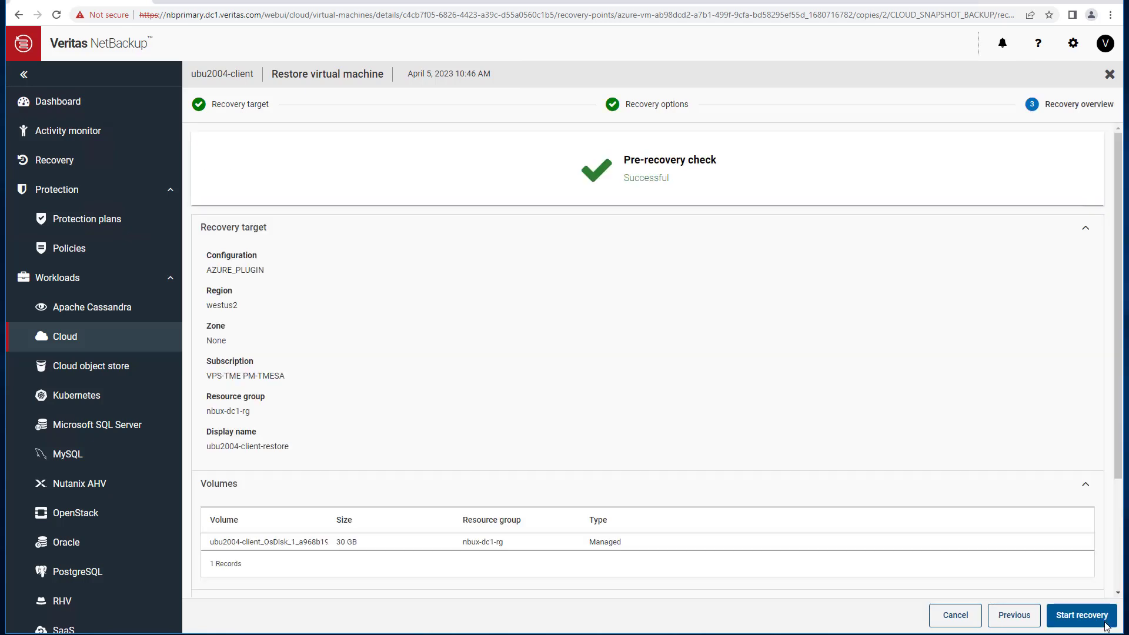
{"action": "left_click", "coordinate": [1106, 624]}
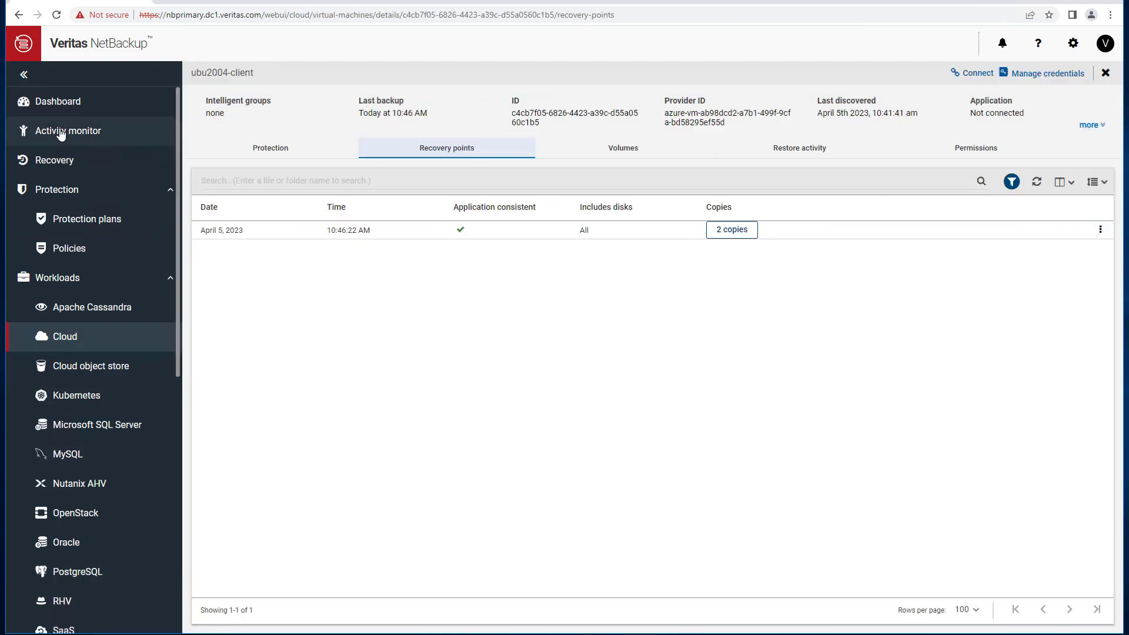
- Check restore job 7's details and log in Activity monitor to confirm it succeeded
{"action": "left_click", "coordinate": [61, 131]}
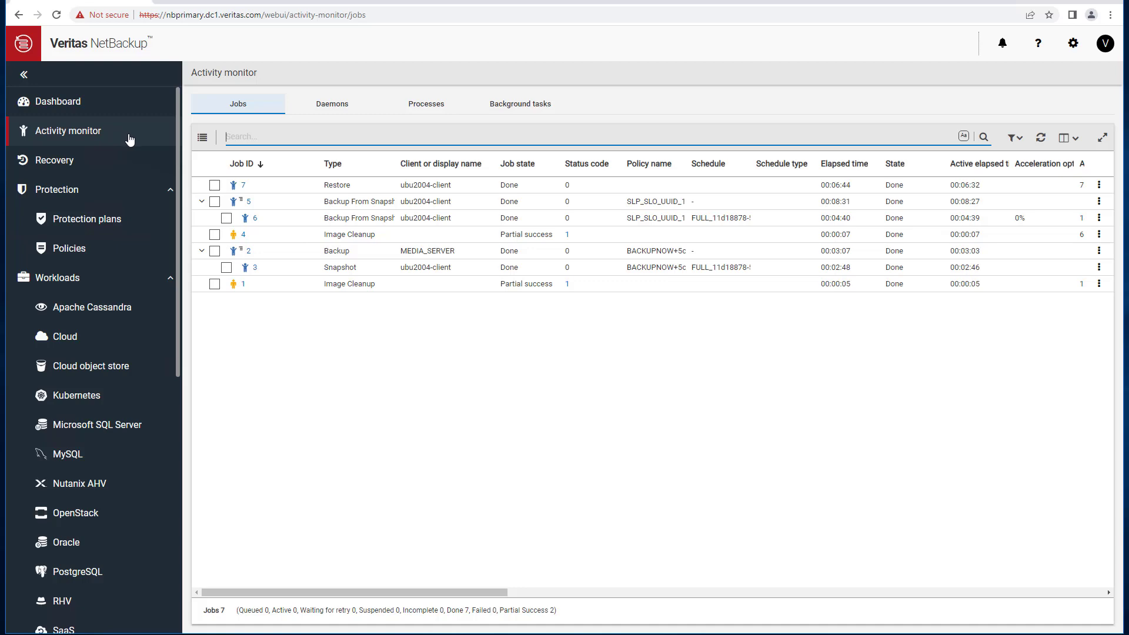
{"action": "left_click", "coordinate": [245, 187]}
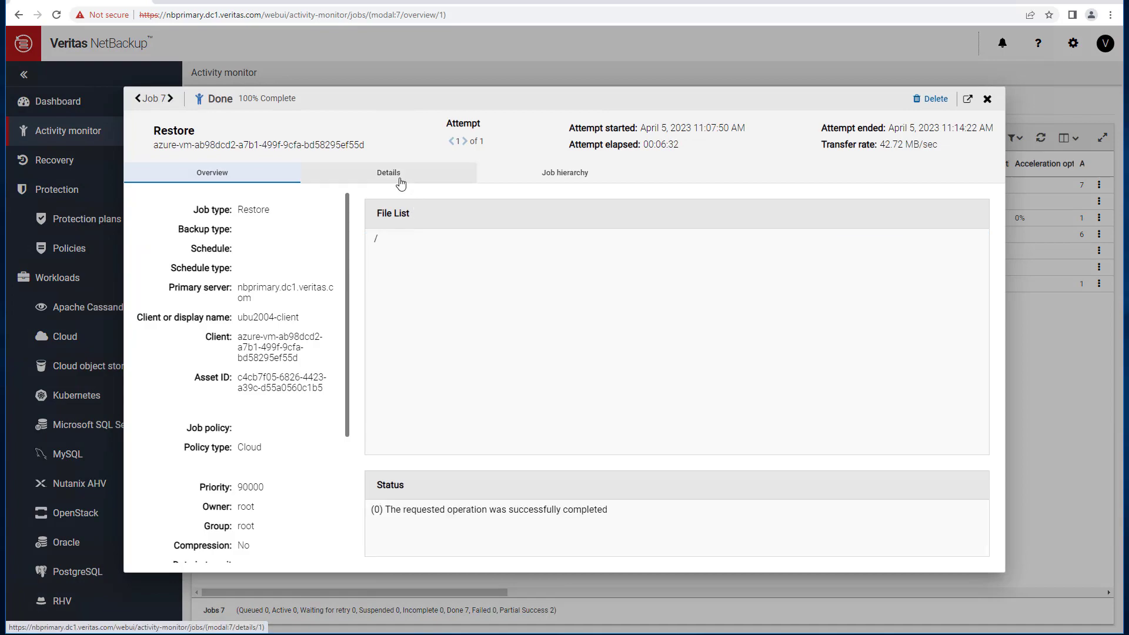
{"action": "left_click", "coordinate": [400, 184]}
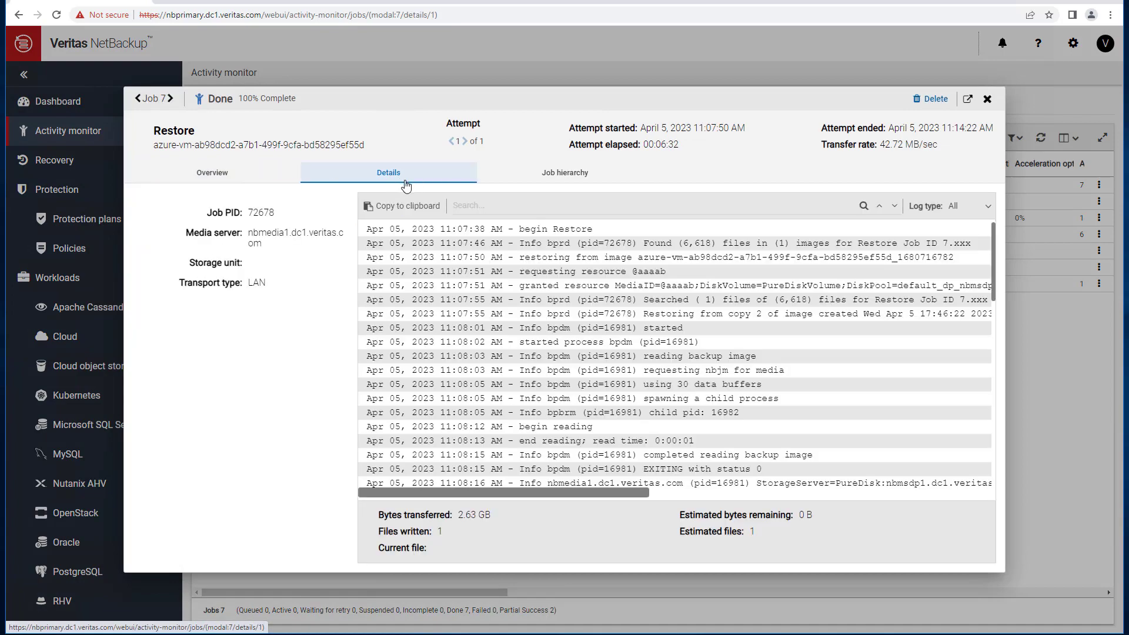
{"action": "left_click", "coordinate": [987, 98]}
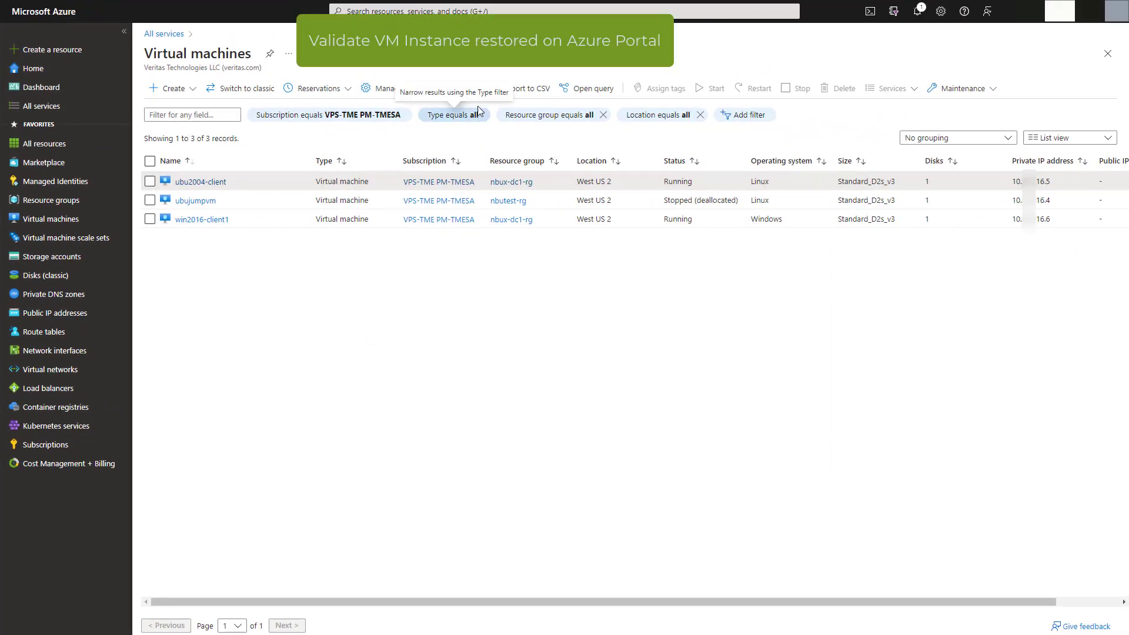
- Refresh the Virtual machines list and open the ubu2004-client-restore VM's overview
{"action": "left_click", "coordinate": [470, 92]}
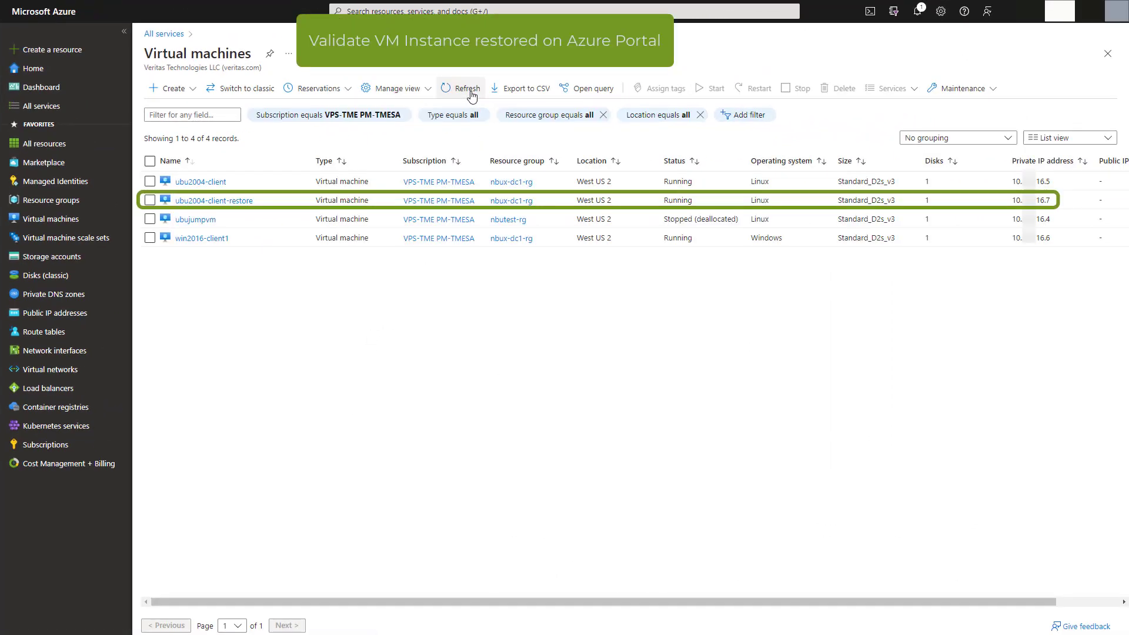
{"action": "left_click", "coordinate": [232, 201]}
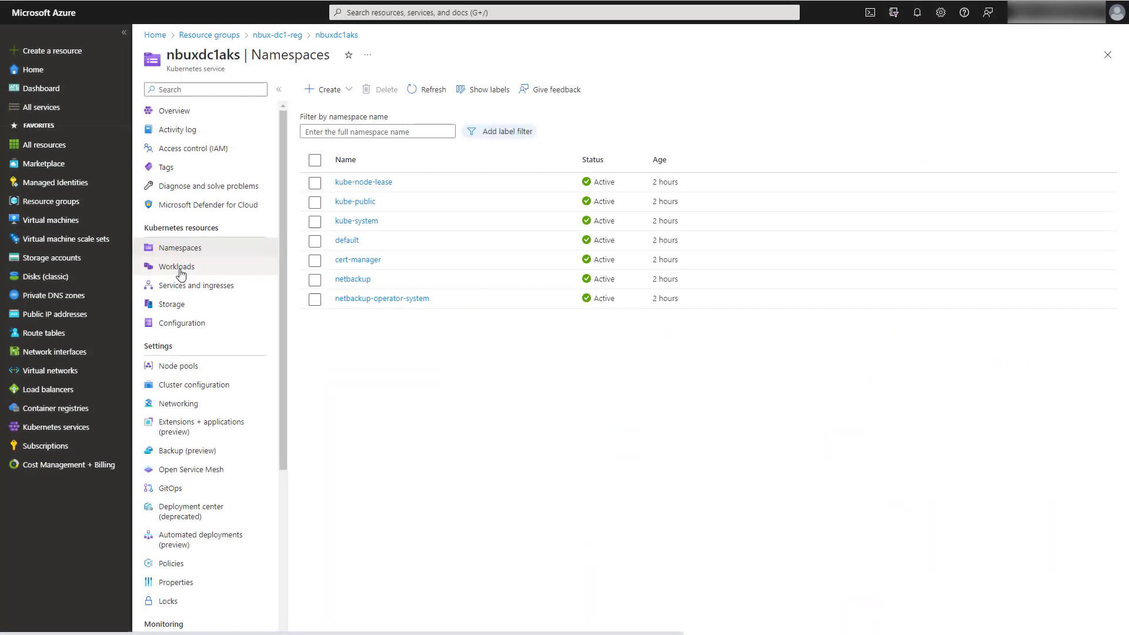
- Filter the cluster's pods to the netbackup namespace and select media-0-media-0 for deletion
{"action": "left_click", "coordinate": [184, 269]}
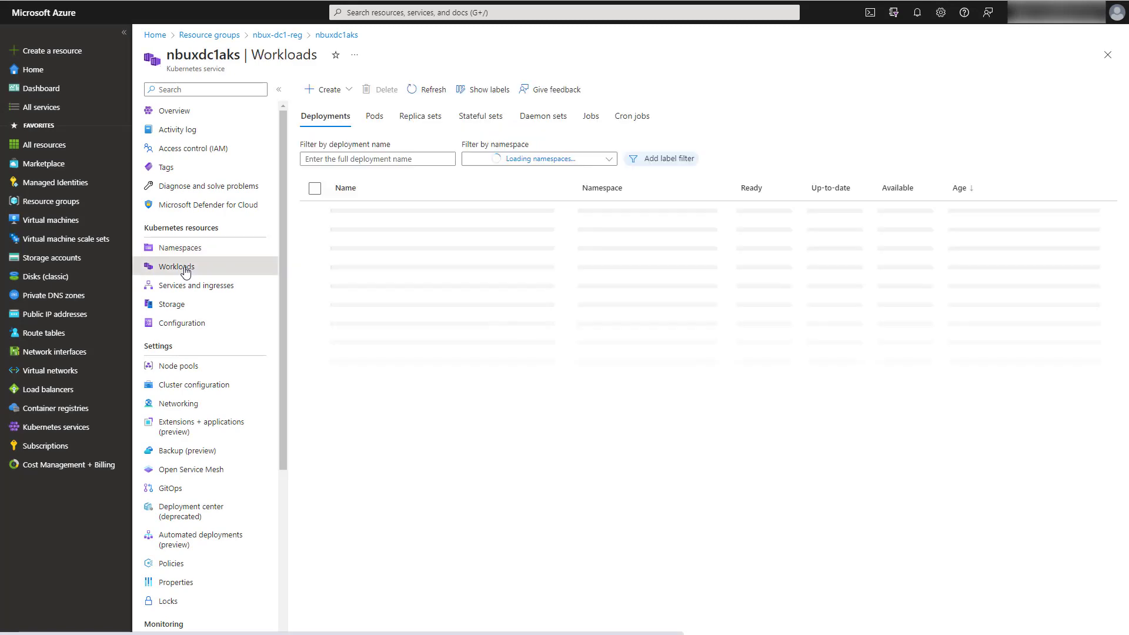
{"action": "left_click", "coordinate": [375, 115]}
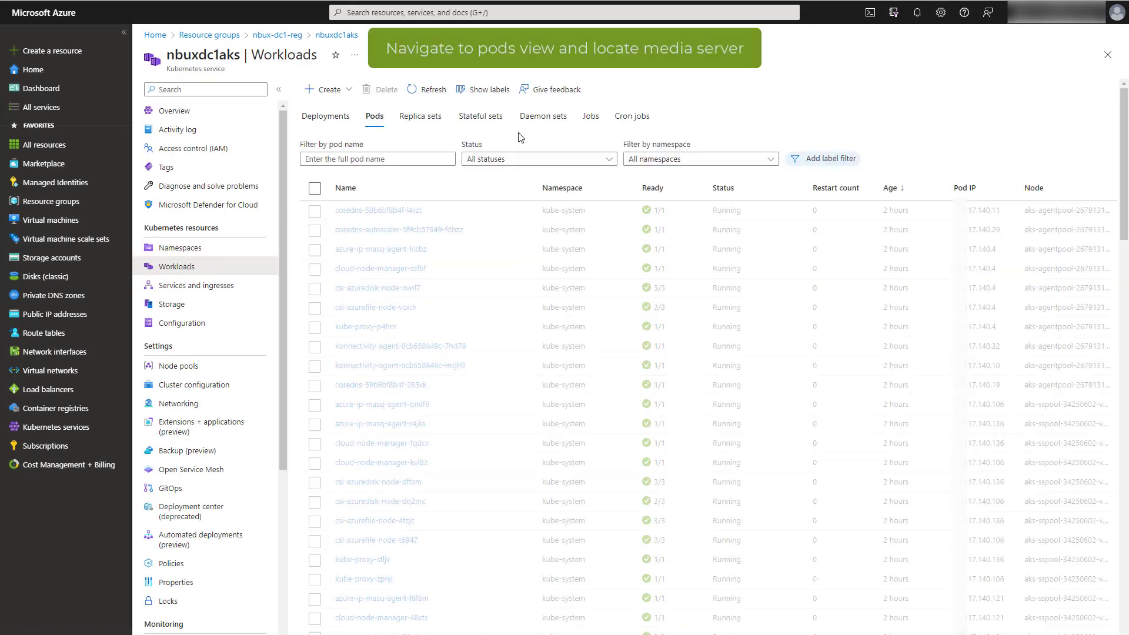
{"action": "left_click", "coordinate": [759, 160]}
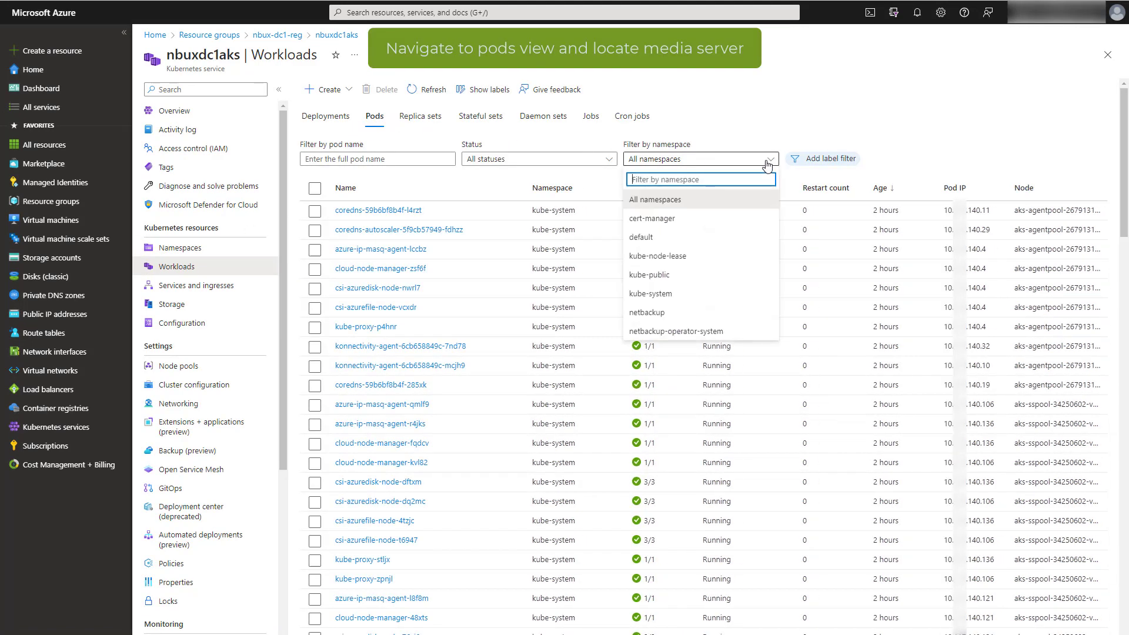
{"action": "left_click", "coordinate": [738, 309]}
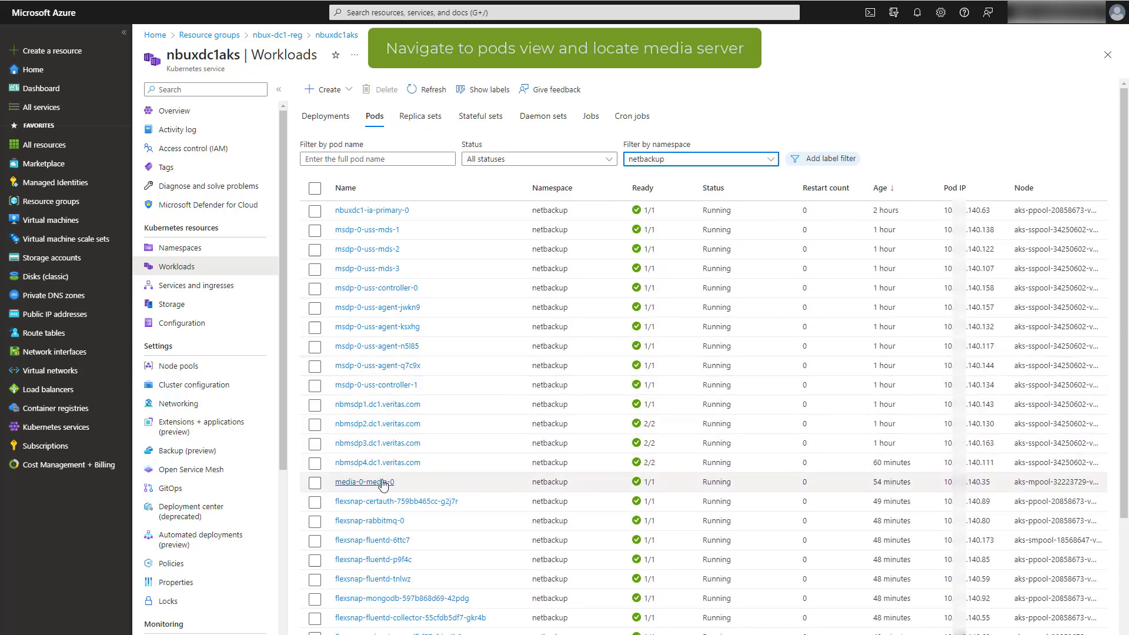
{"action": "left_click", "coordinate": [316, 483]}
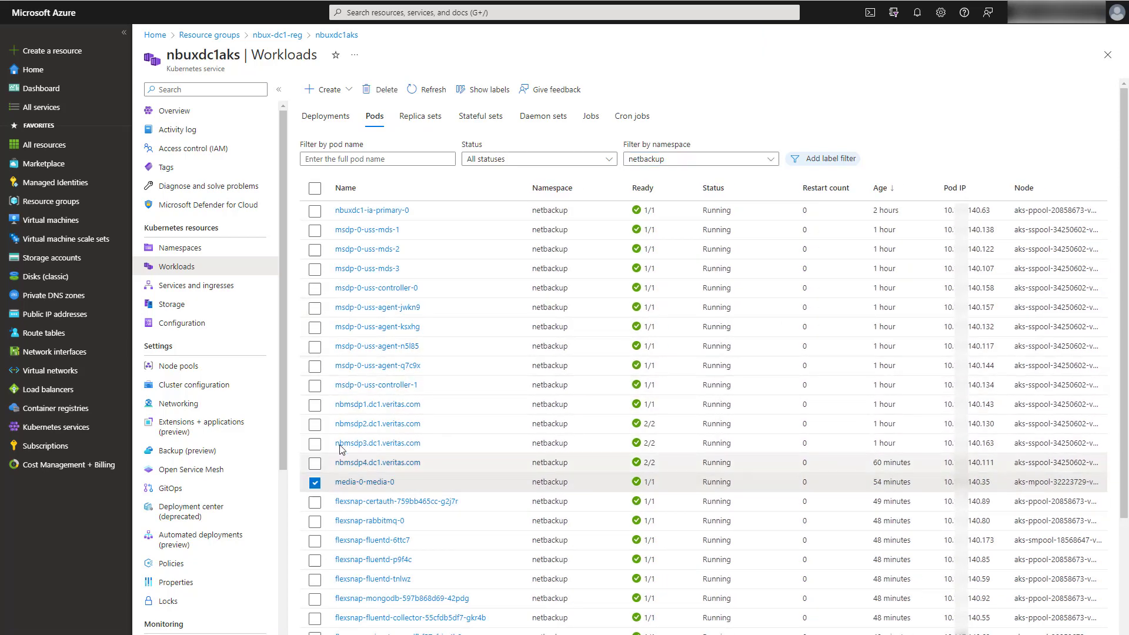
{"action": "left_click", "coordinate": [385, 94]}
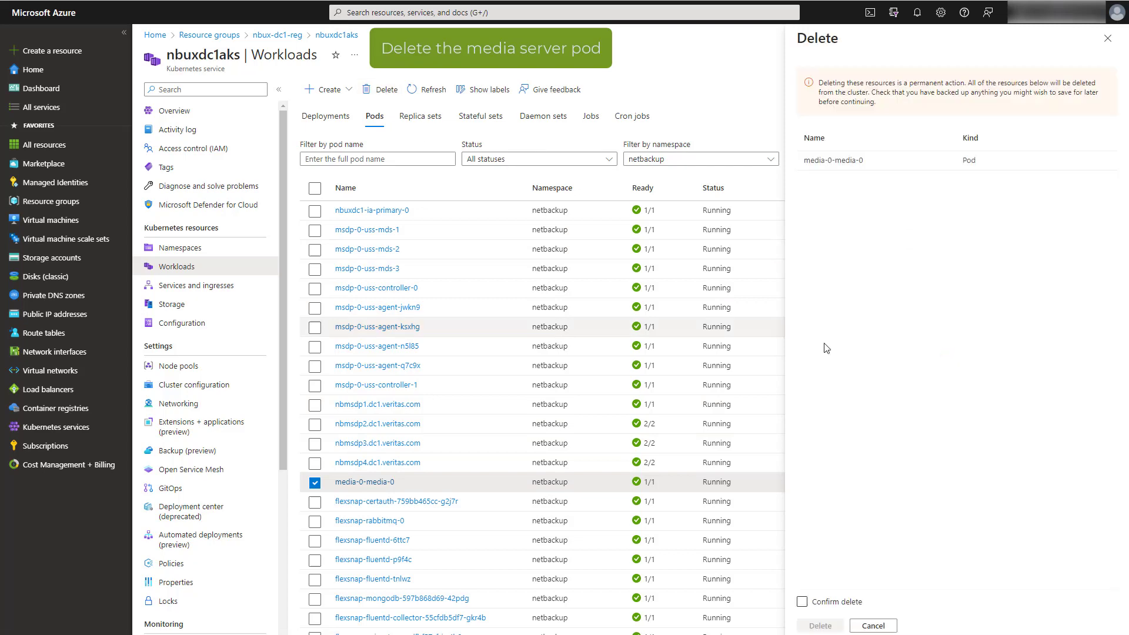
- Confirm deletion of media-0-media-0 and refresh until the recreated pod shows 1/1 Running
{"action": "left_click", "coordinate": [802, 602]}
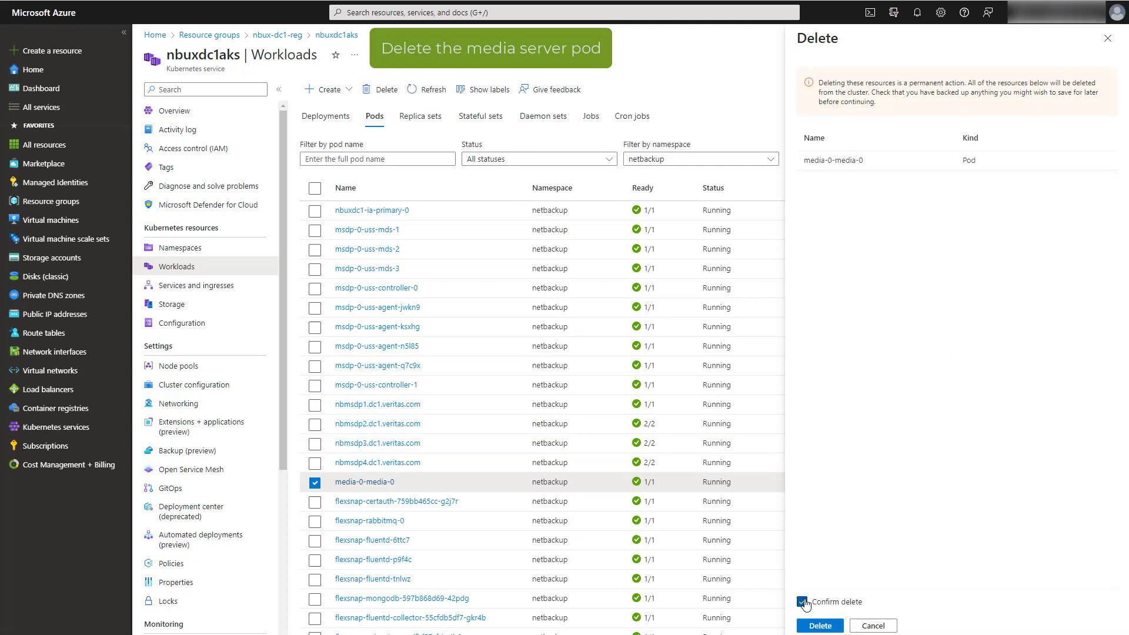
{"action": "left_click", "coordinate": [821, 626]}
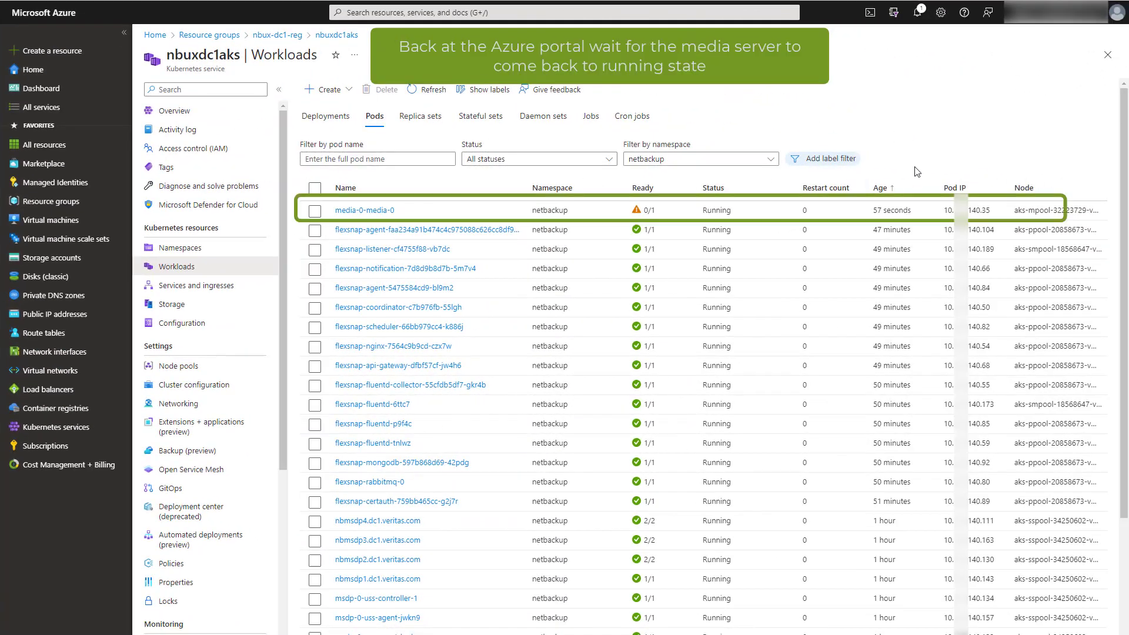
{"action": "left_click", "coordinate": [438, 91]}
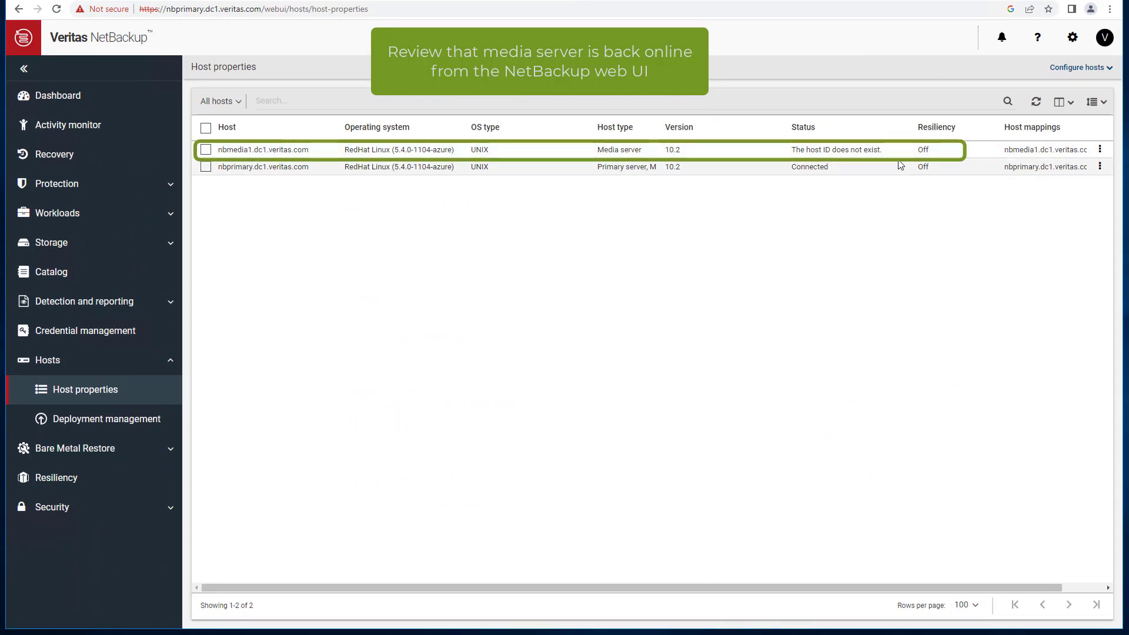
- Reconnect media server nbmedia1.dc1.veritas.com from its row's actions menu so it shows Connected
{"action": "left_click", "coordinate": [1100, 149]}
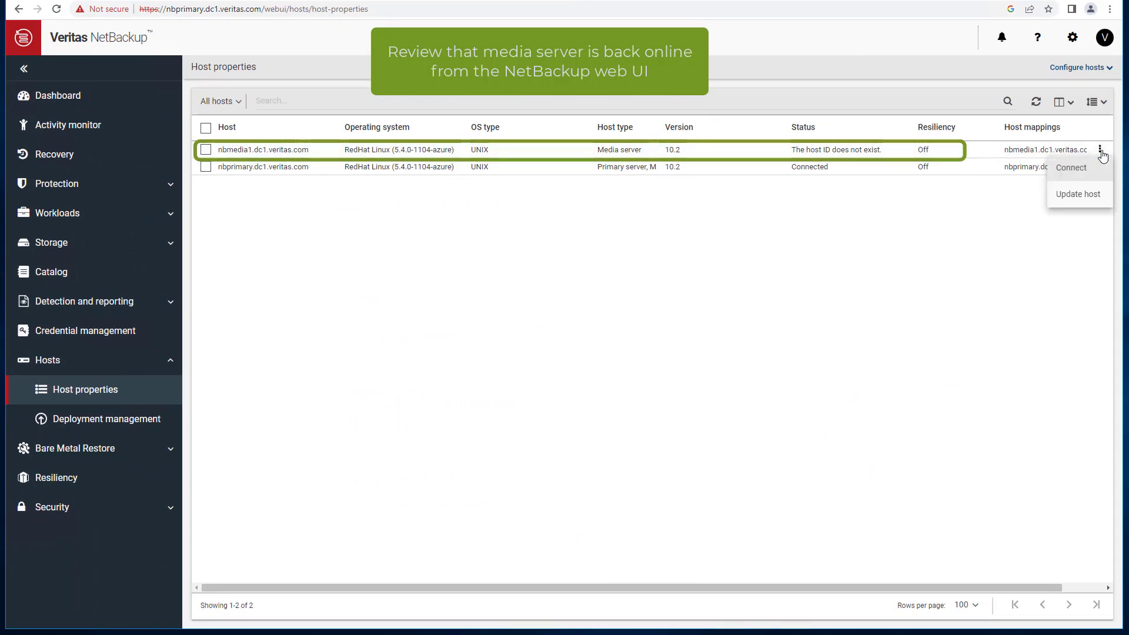
{"action": "left_click", "coordinate": [1071, 169]}
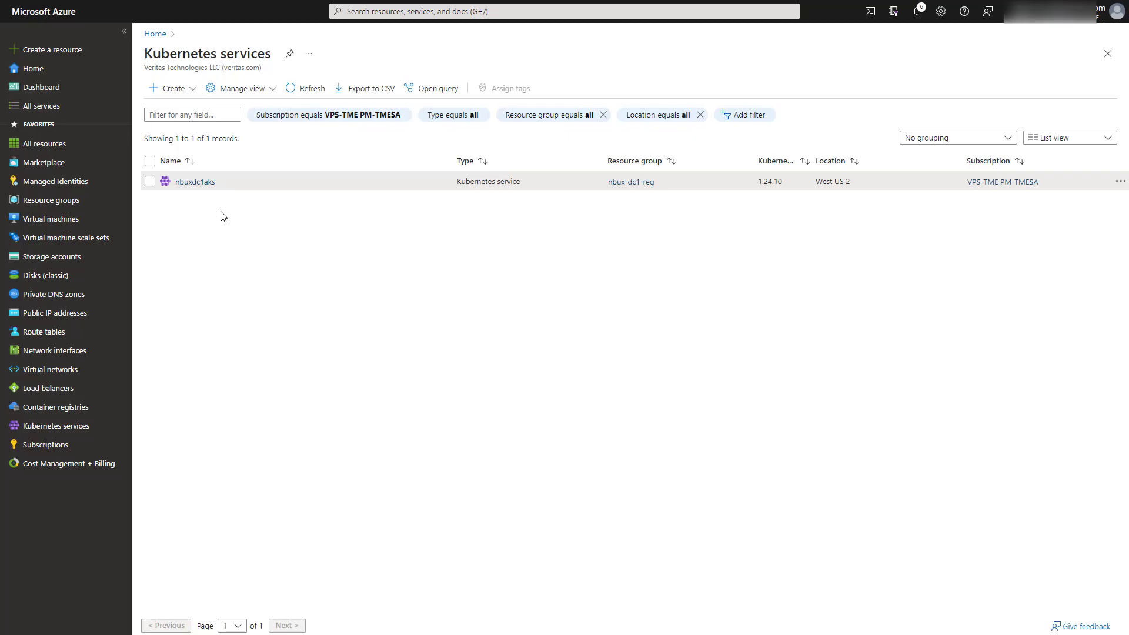
- Raise the maximum node count of the nbuxdc1aks cluster's mpool node pool and apply the scaling
{"action": "left_click", "coordinate": [197, 182]}
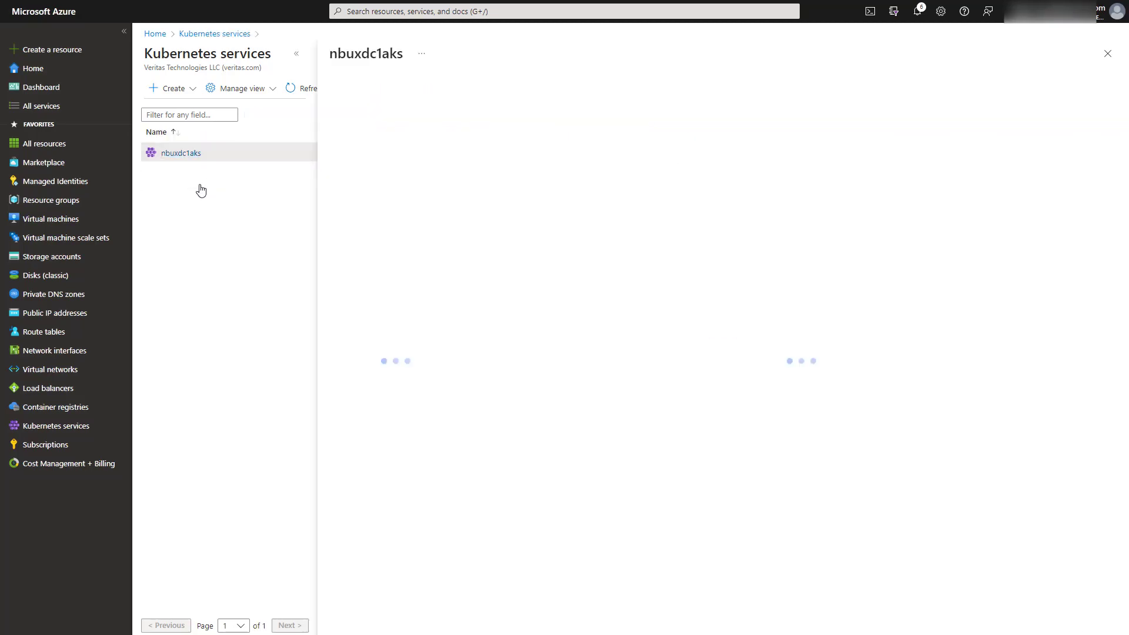
{"action": "left_click", "coordinate": [377, 364]}
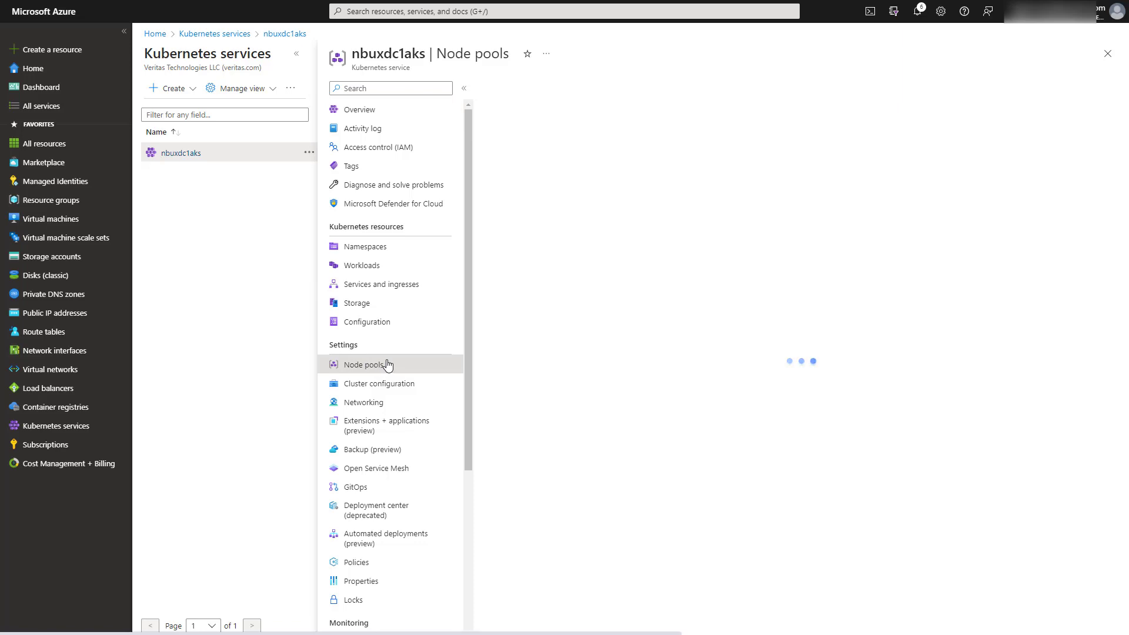
{"action": "left_click", "coordinate": [503, 226]}
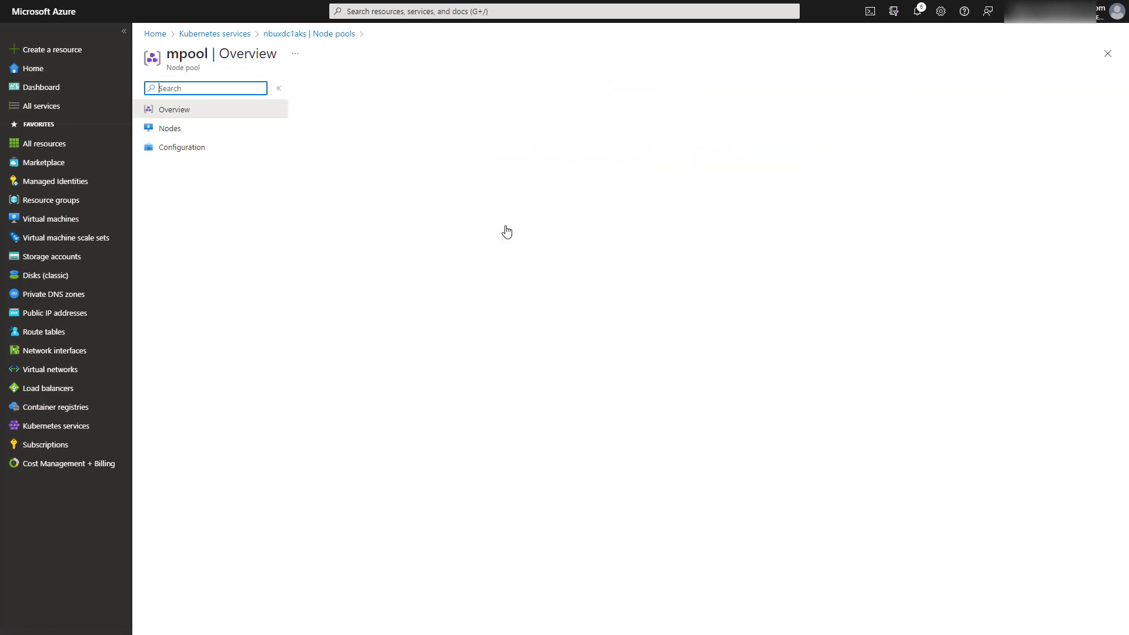
{"action": "left_click", "coordinate": [591, 99]}
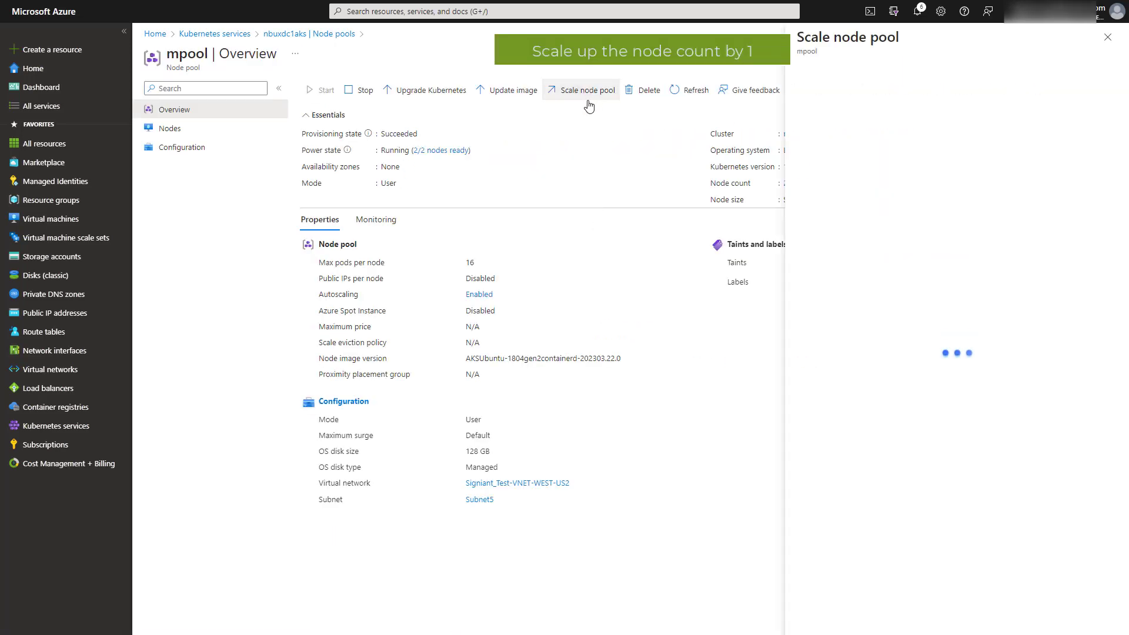
{"action": "double_click", "coordinate": [1092, 187]}
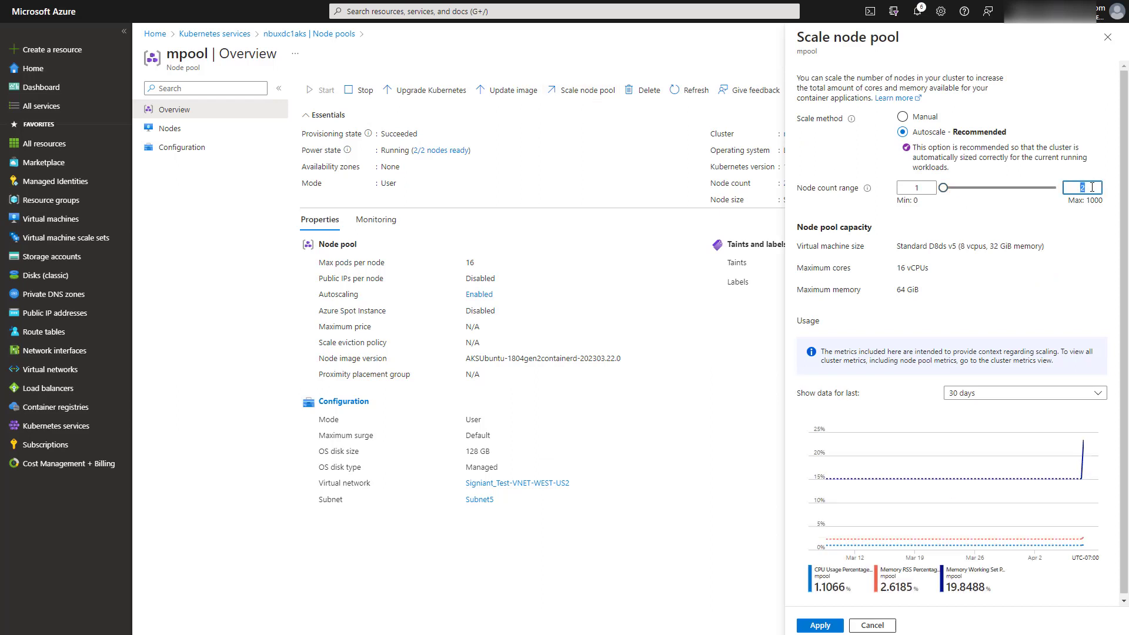
{"action": "left_click", "coordinate": [825, 624]}
{"action": "left_click", "coordinate": [69, 296]}
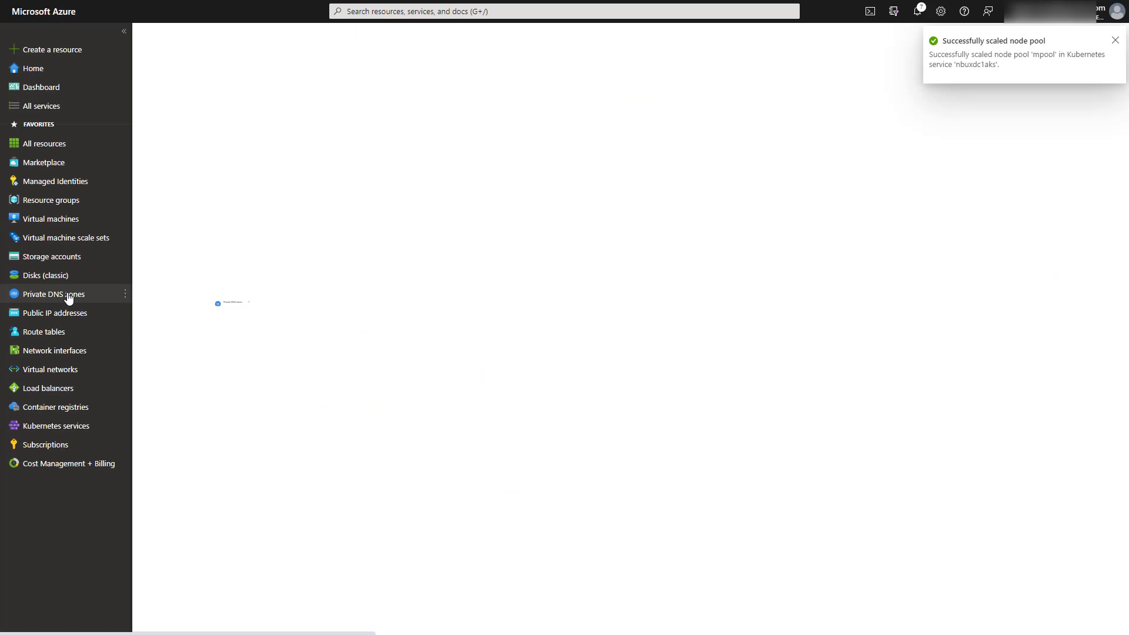
- Add an nbmedia3 A record with IP ending 17.13 to dc1.veritas.com, then reopen the nbuxdc1aks cluster
{"action": "left_click", "coordinate": [201, 182]}
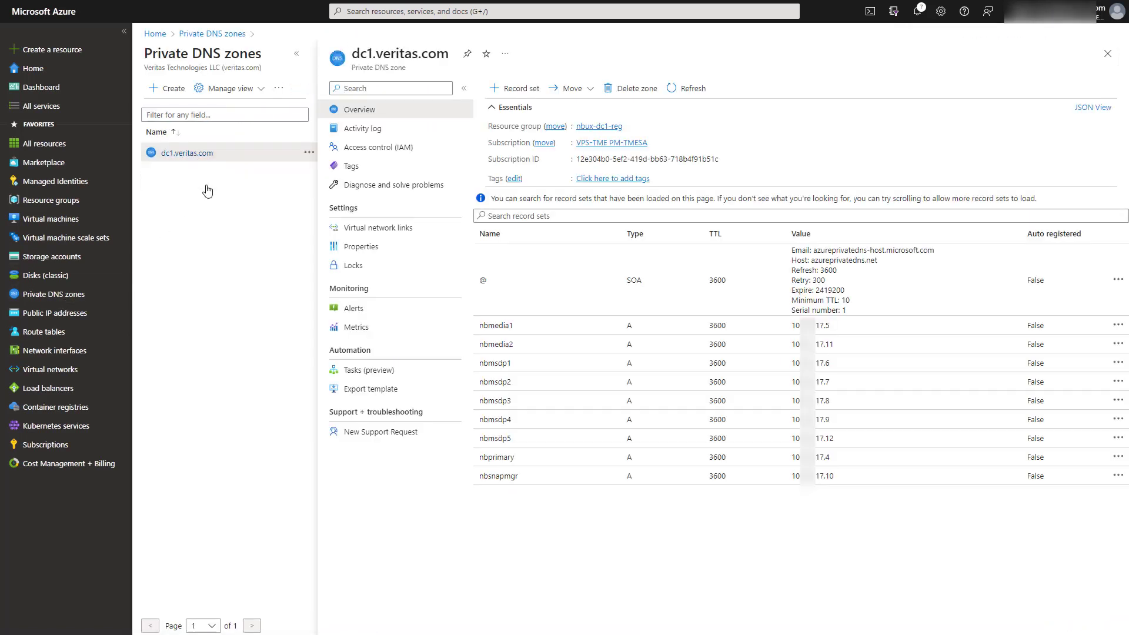
{"action": "left_click", "coordinate": [516, 88]}
{"action": "left_click", "coordinate": [1002, 85]}
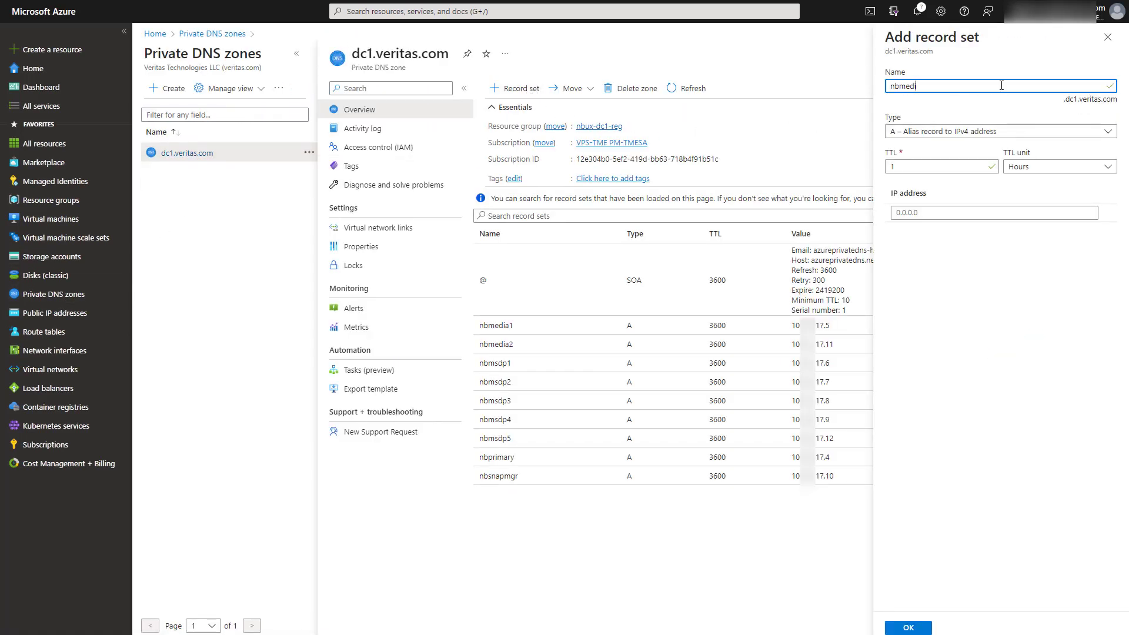
{"action": "left_click", "coordinate": [986, 213]}
{"action": "type", "text": "10."}
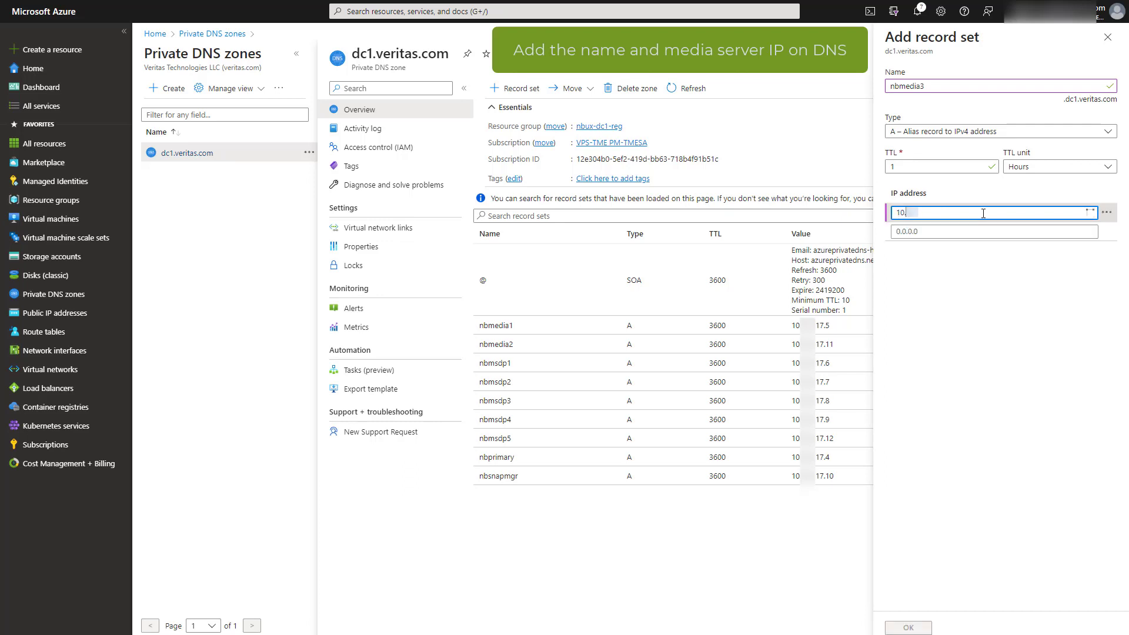
{"action": "type", "text": ".17.13"}
{"action": "left_click", "coordinate": [909, 628]}
{"action": "left_click", "coordinate": [81, 426]}
{"action": "left_click", "coordinate": [194, 186]}
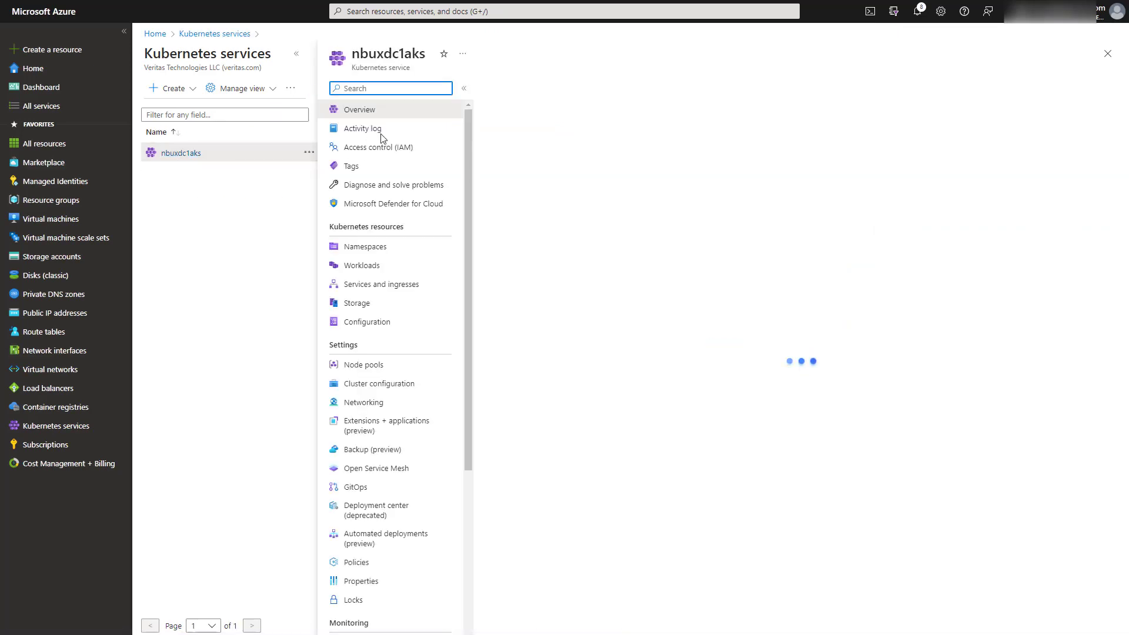
- In Cloud Shell, run the az account set and az aks get-credentials commands for nbuxdc1aks
{"action": "left_click", "coordinate": [570, 89]}
{"action": "left_click", "coordinate": [870, 11]}
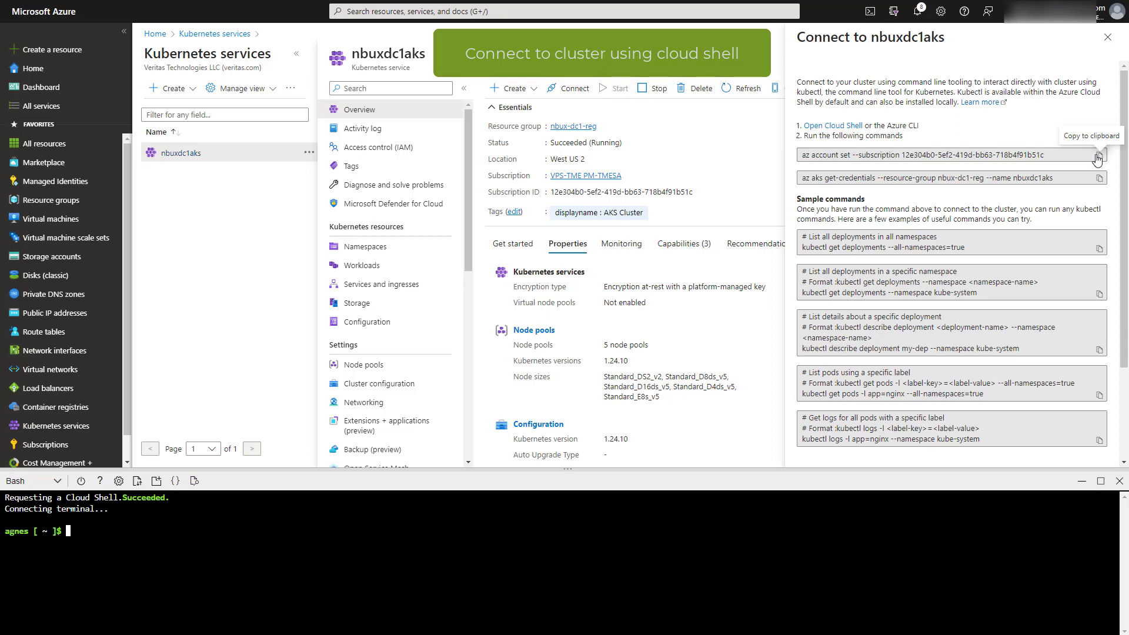
{"action": "left_click", "coordinate": [1097, 156]}
{"action": "right_click", "coordinate": [458, 550]}
{"action": "left_click", "coordinate": [488, 453]}
{"action": "key", "text": "Return"}
{"action": "left_click", "coordinate": [1099, 177]}
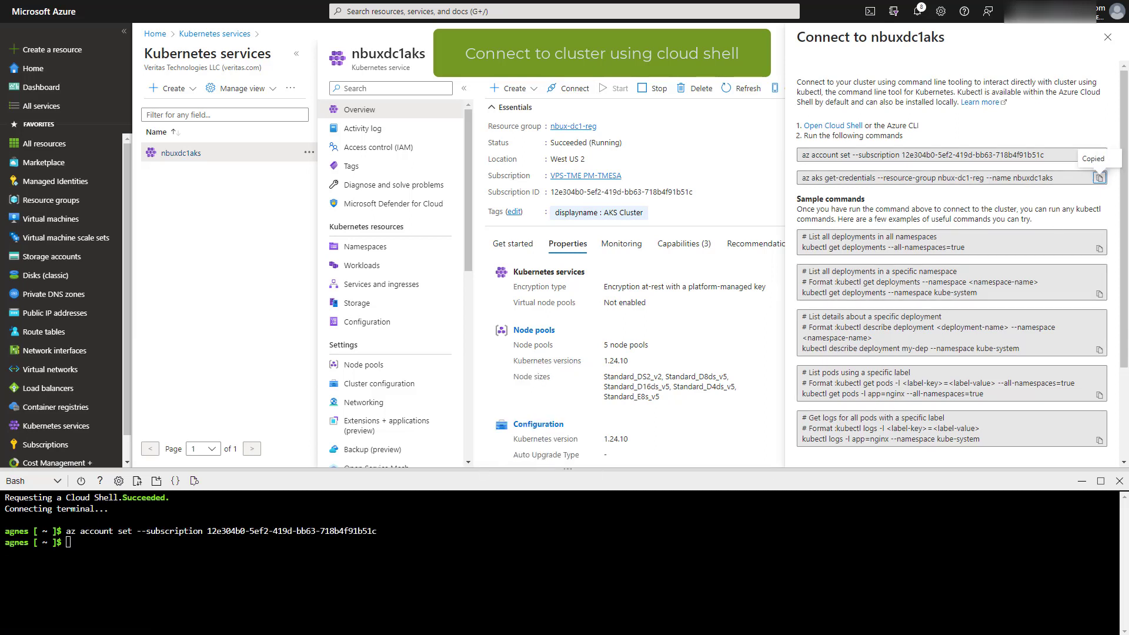
{"action": "right_click", "coordinate": [426, 556]}
{"action": "left_click", "coordinate": [465, 462]}
{"action": "key", "text": "Return"}
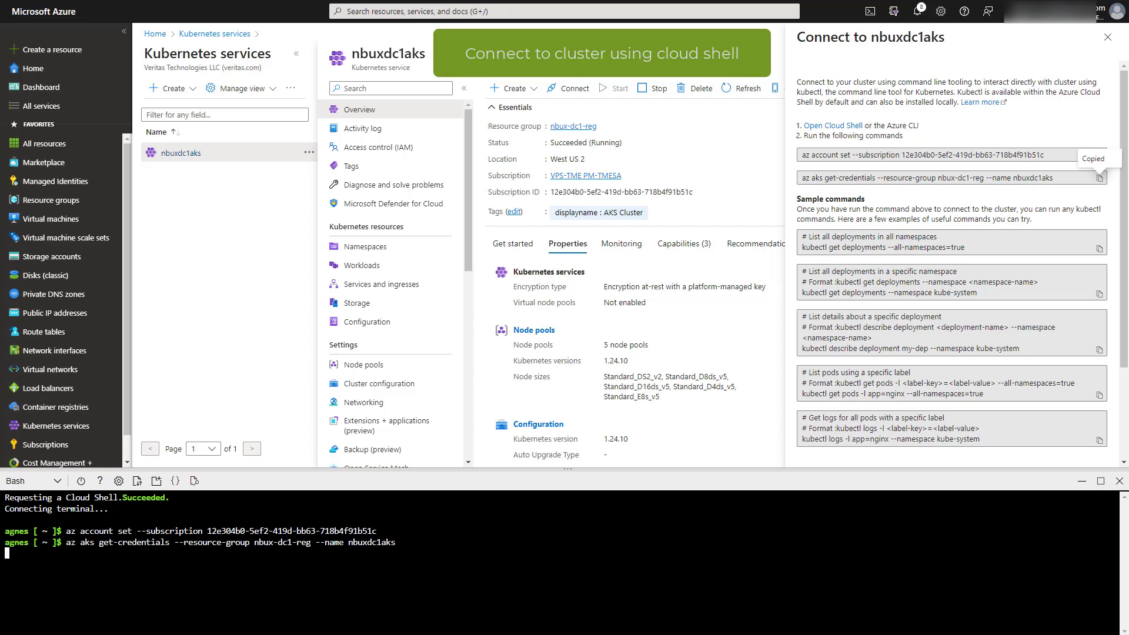
- List the cluster's namespaces and the netbackup namespace's environment with kubectl
{"action": "type", "text": "kubectl get ns"}
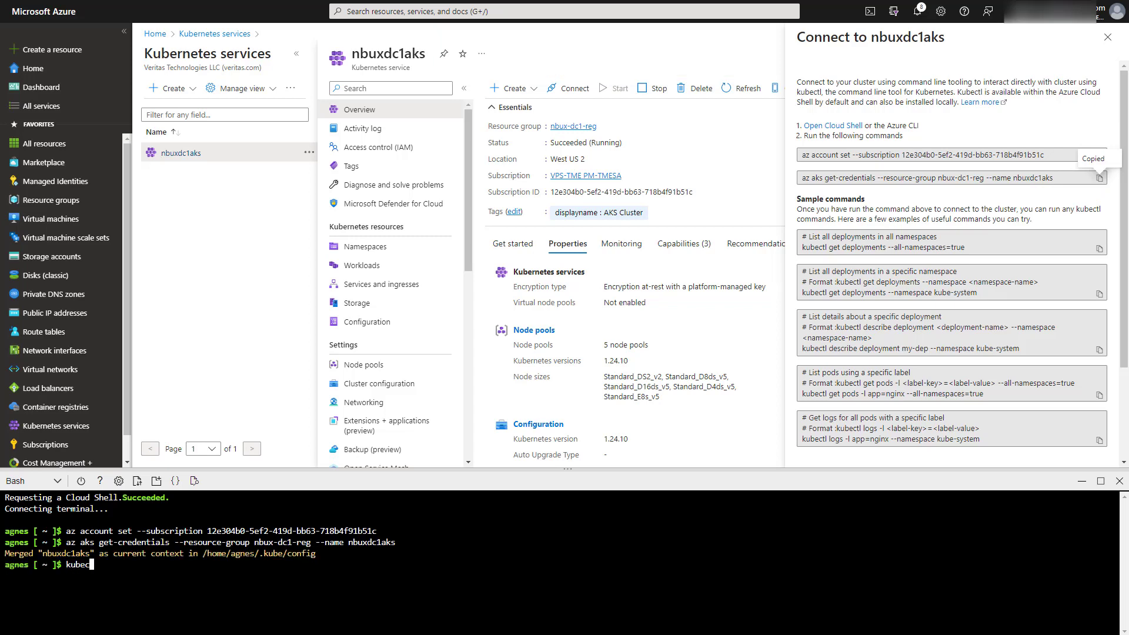
{"action": "key", "text": "Return"}
{"action": "type", "text": "kubectl get environment -n netbackup"}
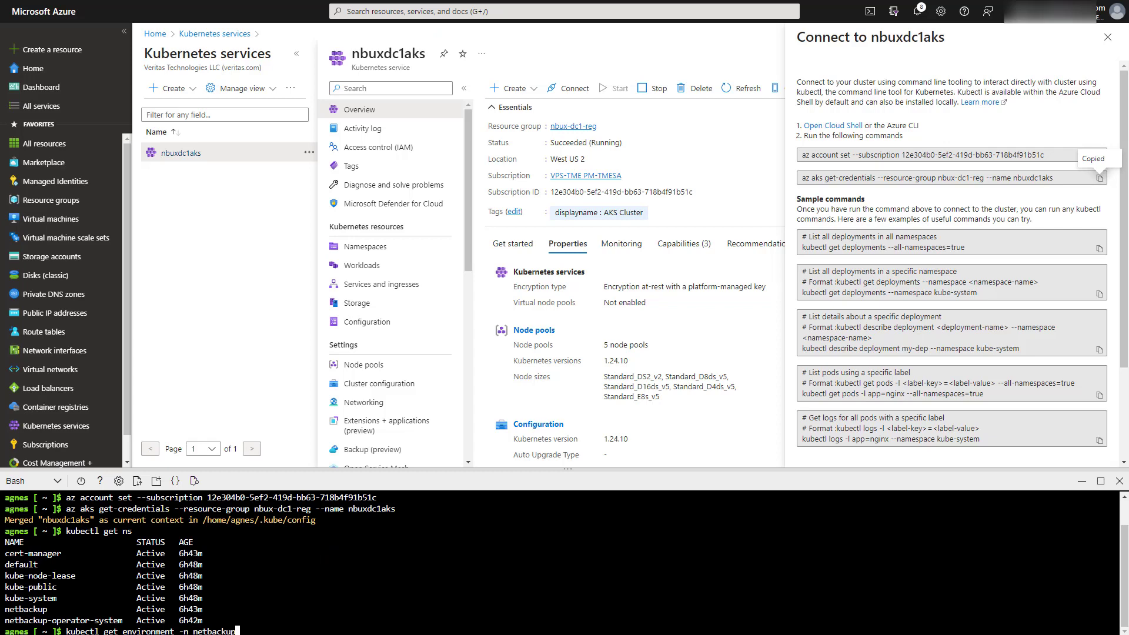
{"action": "key", "text": "Return"}
{"action": "type", "text": "kubectl edi"}
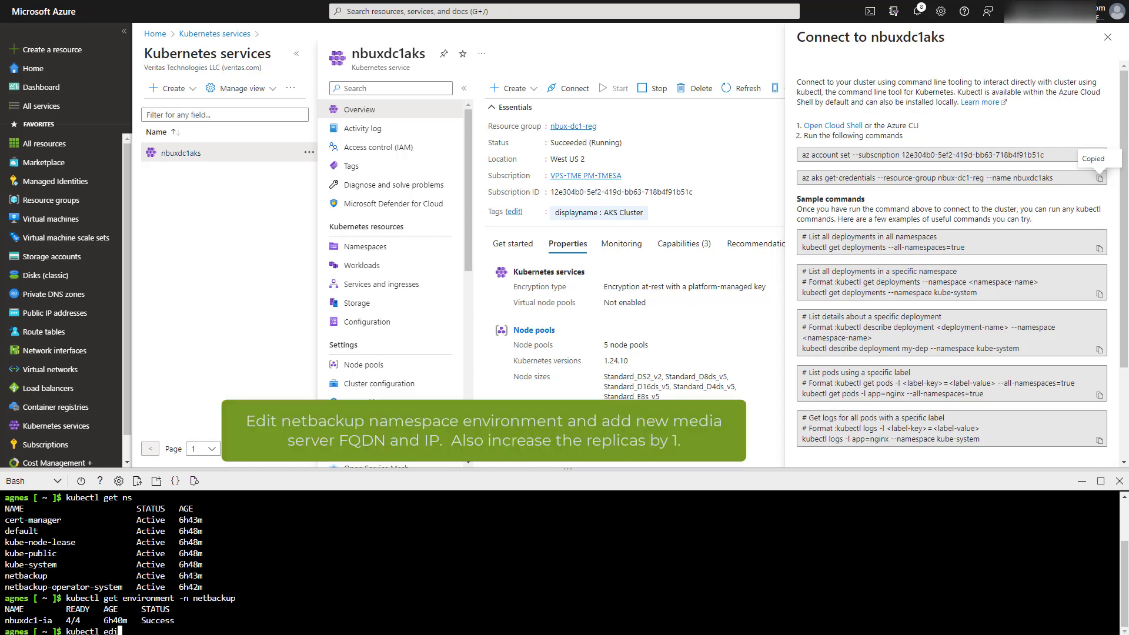
{"action": "type", "text": "t environment nbuxdc1-ia -n netbackup"}
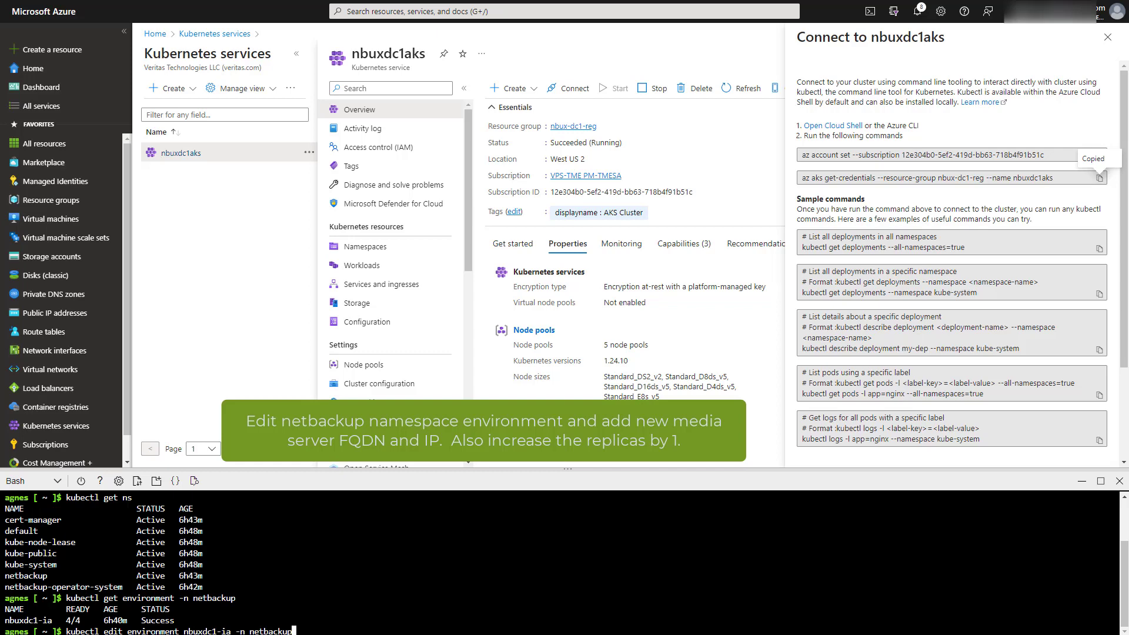
- In the nbuxdc1-ia environment, add a mediaServers entry for nbmedia3.dc1.veritas.com with ipAddr ending 17.13
{"action": "key", "text": "Return"}
{"action": "type", "text": "/mediaS"}
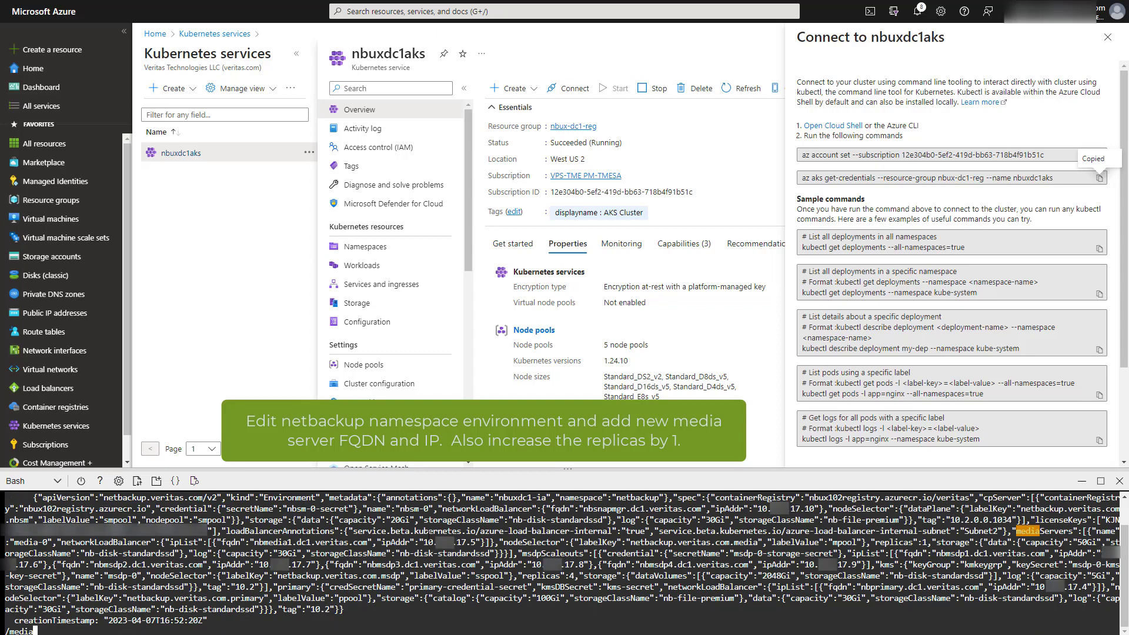
{"action": "key", "text": "Return"}
{"action": "key", "text": "j"}
{"action": "key", "text": "j"}
{"action": "key", "text": "j"}
{"action": "key", "text": "j"}
{"action": "key", "text": "j"}
{"action": "key", "text": "j"}
{"action": "key", "text": "j"}
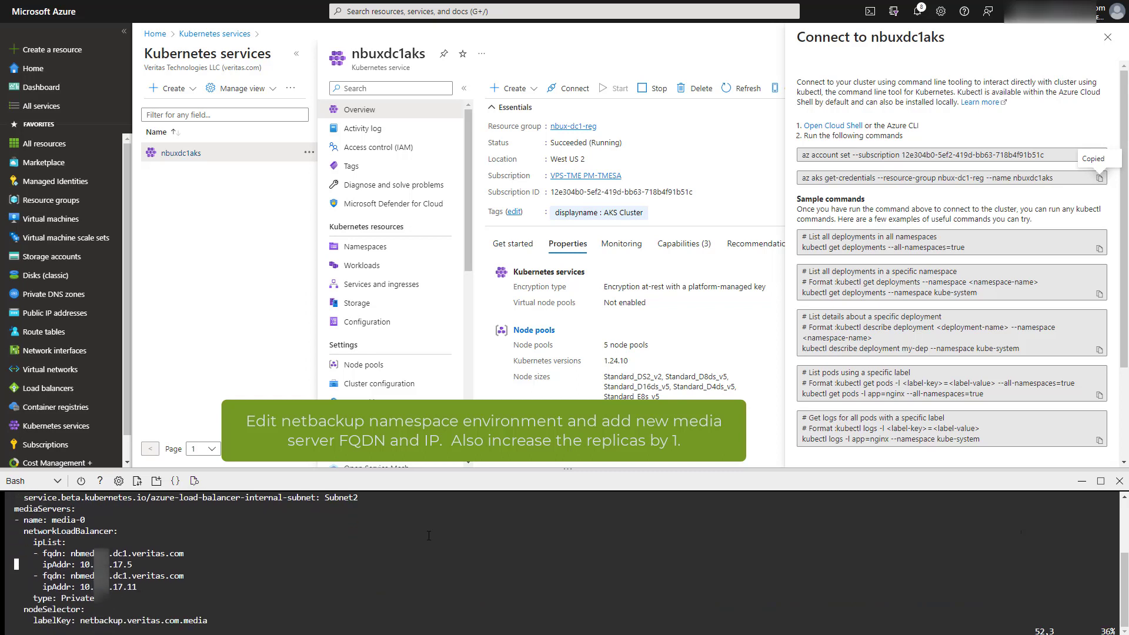
{"action": "type", "text": "o"}
{"action": "type", "text": "      - fqdn: nbmedia"}
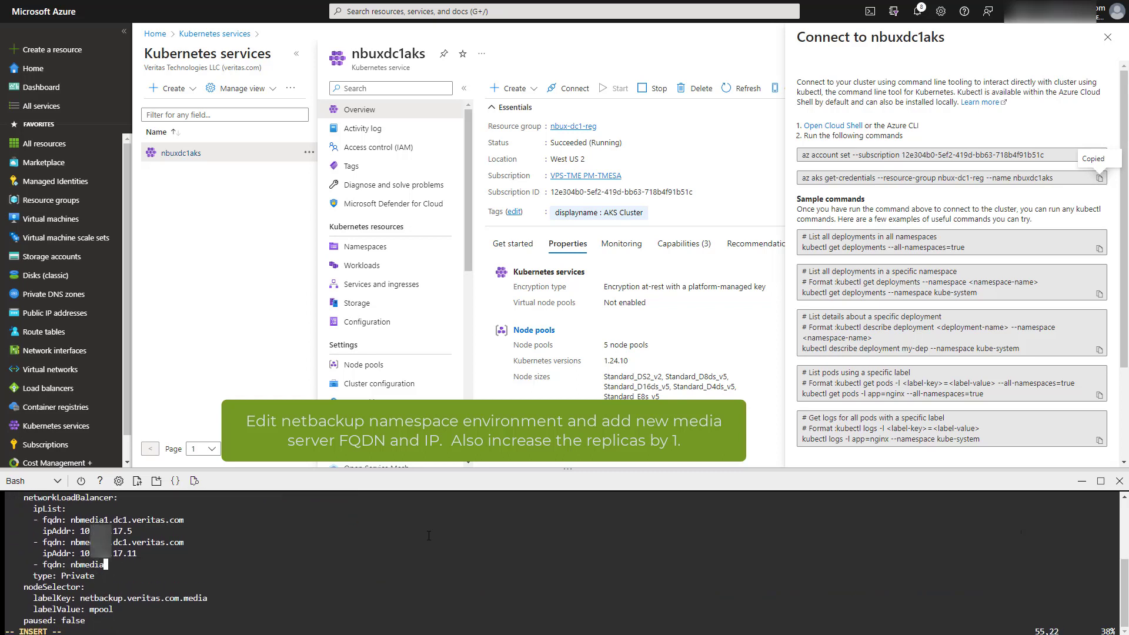
{"action": "type", "text": "3.dc1.veritas.com"}
{"action": "key", "text": "Return"}
{"action": "type", "text": "ipAddr: 10.xxx.17.13"}
{"action": "key", "text": "Escape"}
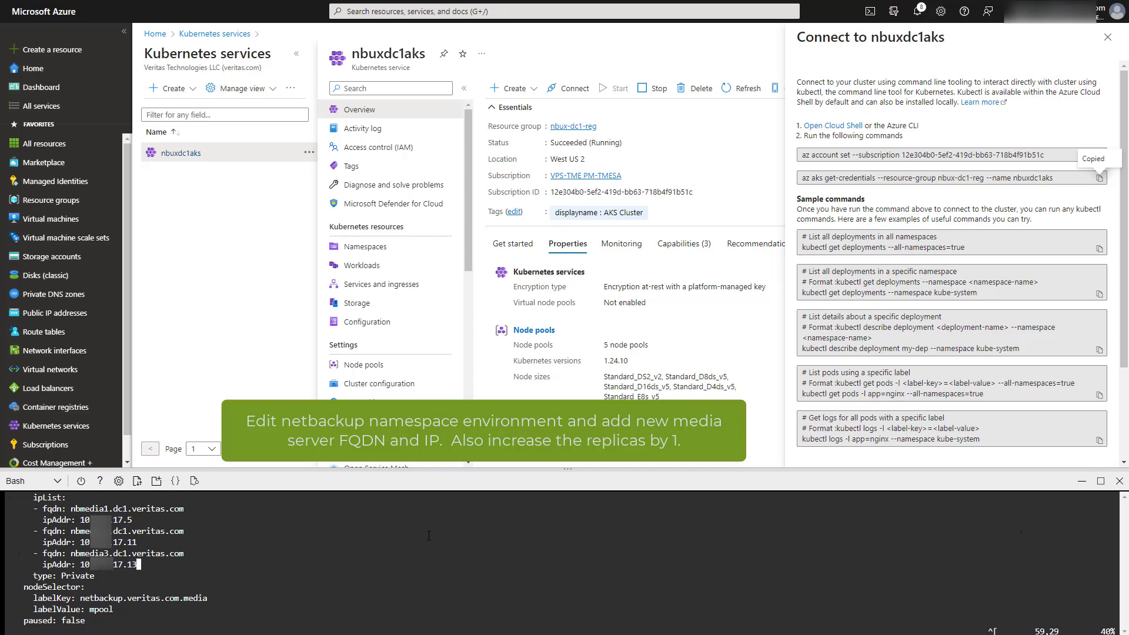
- Increase the media server replicas by one and save the environment with :wq
{"action": "key", "text": "Down"}
{"action": "key", "text": "Down"}
{"action": "key", "text": "Down"}
{"action": "key", "text": "Down"}
{"action": "key", "text": "Down"}
{"action": "key", "text": "Down"}
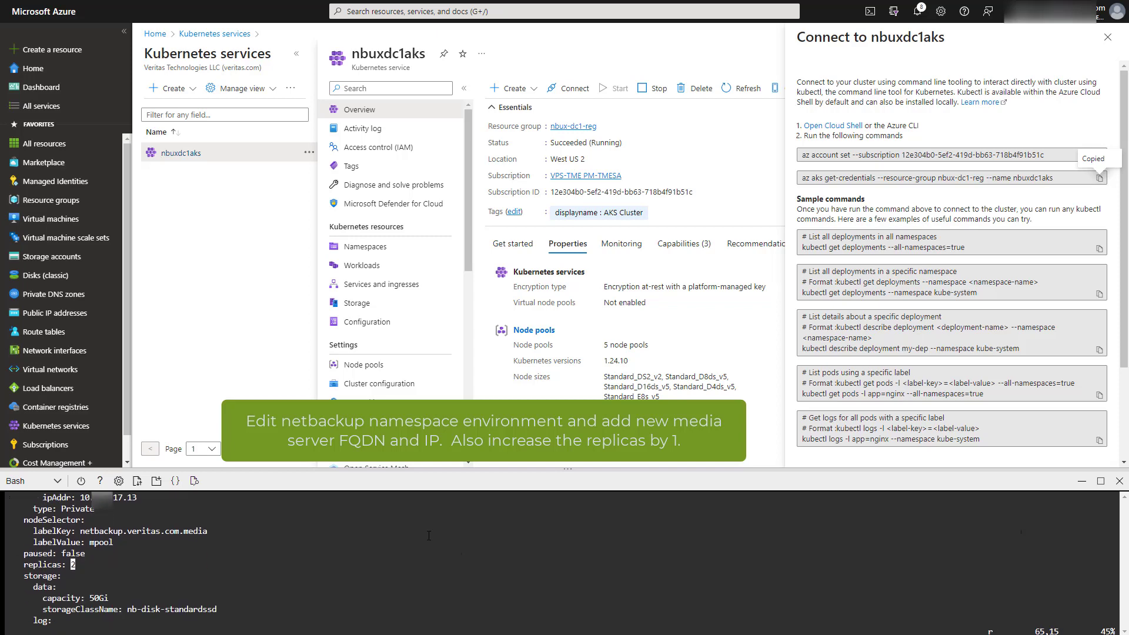
{"action": "type", "text": ":wq"}
{"action": "key", "text": "Return"}
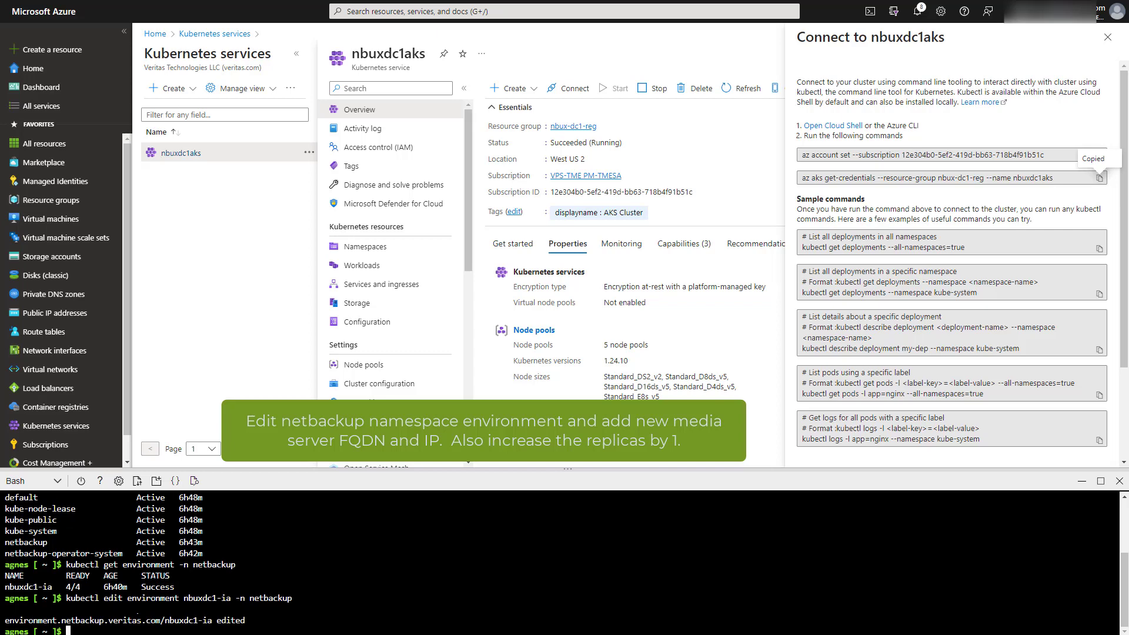
{"action": "type", "text": "kubectl get "}
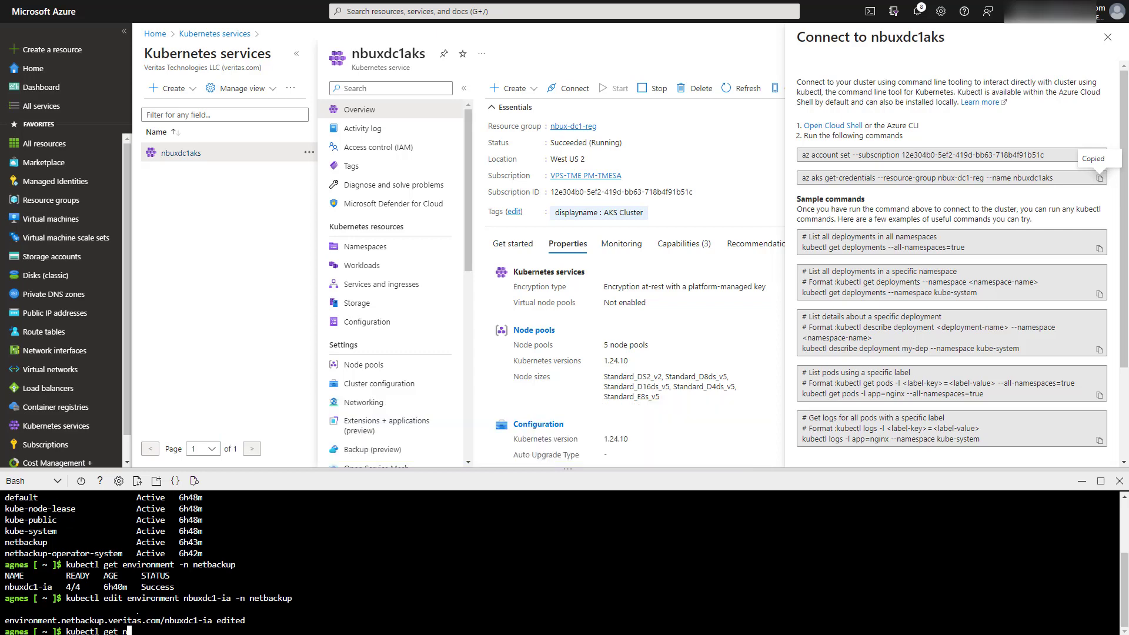
{"action": "type", "text": "nodes"}
- Run kubectl get nodes, then watch the netbackup pods until media-0-media-2 appears as Pending
{"action": "key", "text": "Return"}
{"action": "type", "text": "ku"}
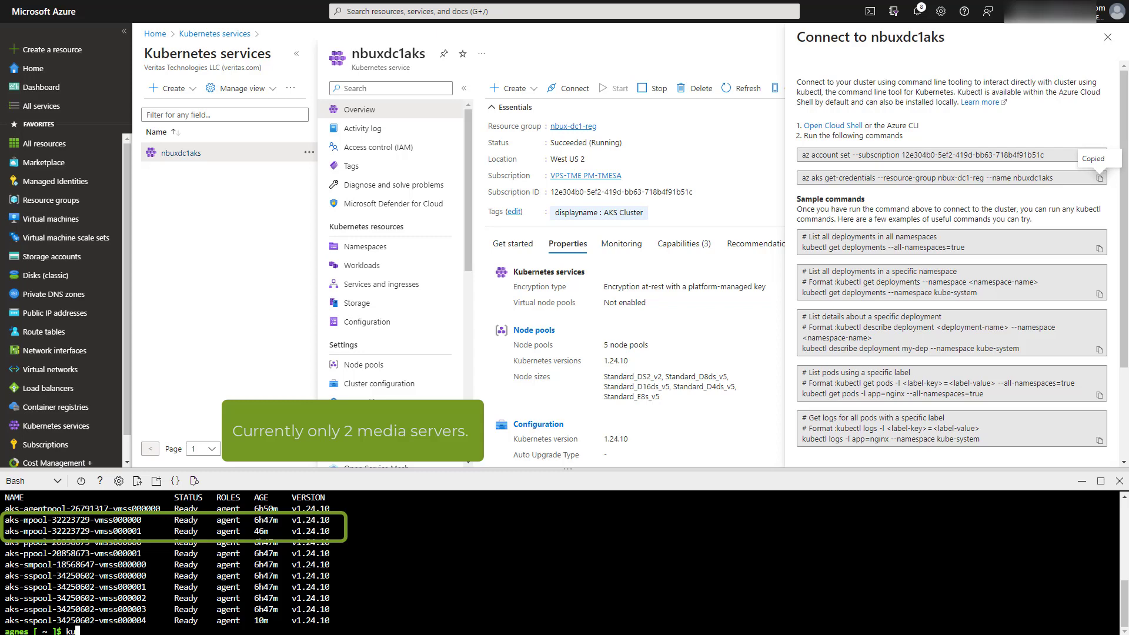
{"action": "type", "text": "bectl get pods -n netbackup --watch"}
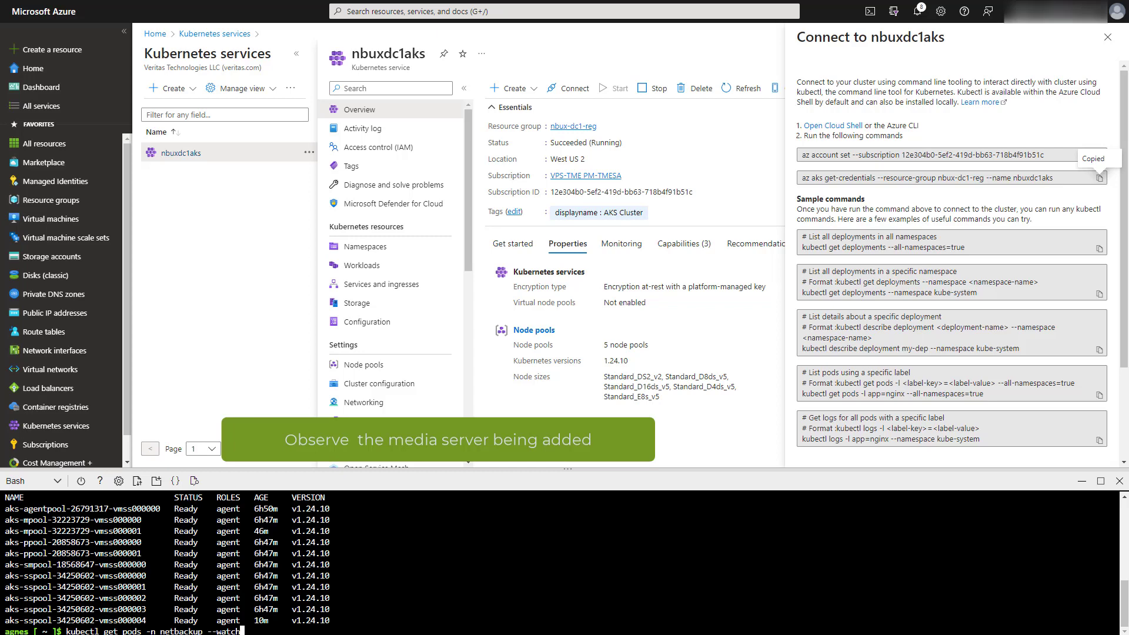
{"action": "key", "text": "Return"}
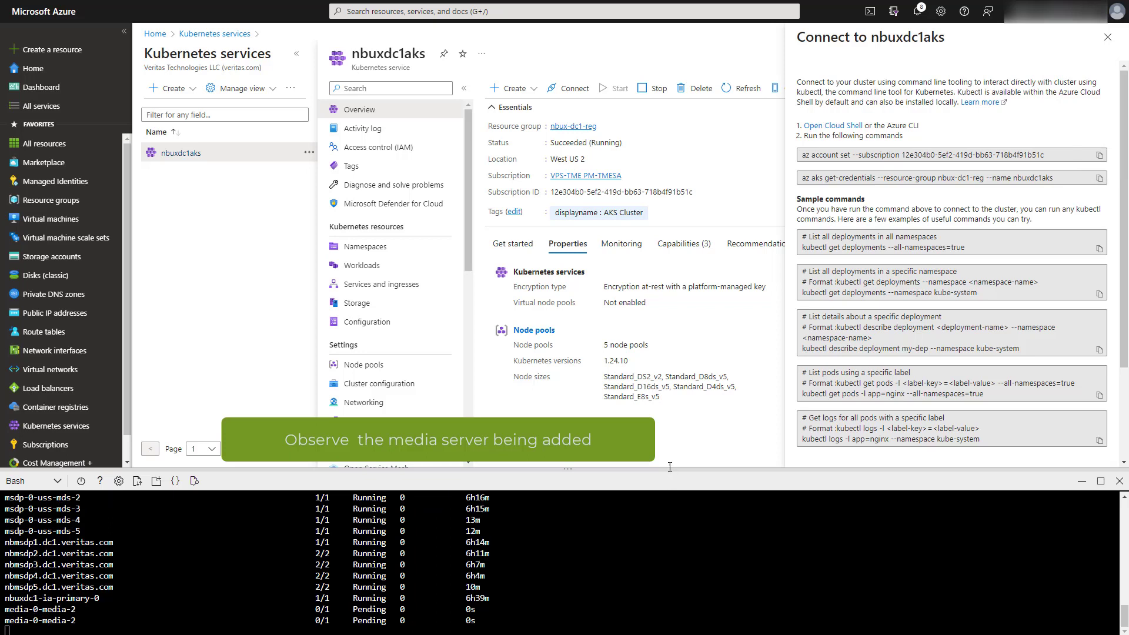
- In the cluster's pod list sorted by age, review the media-0-media-2 pod's events
{"action": "left_click", "coordinate": [371, 267]}
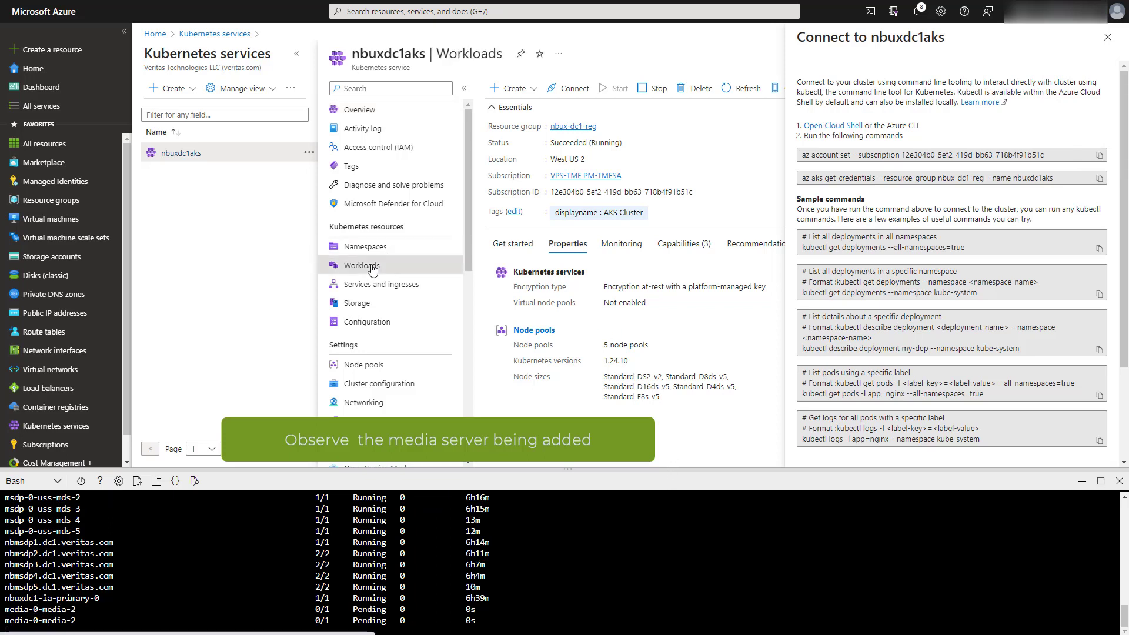
{"action": "left_click", "coordinate": [560, 114]}
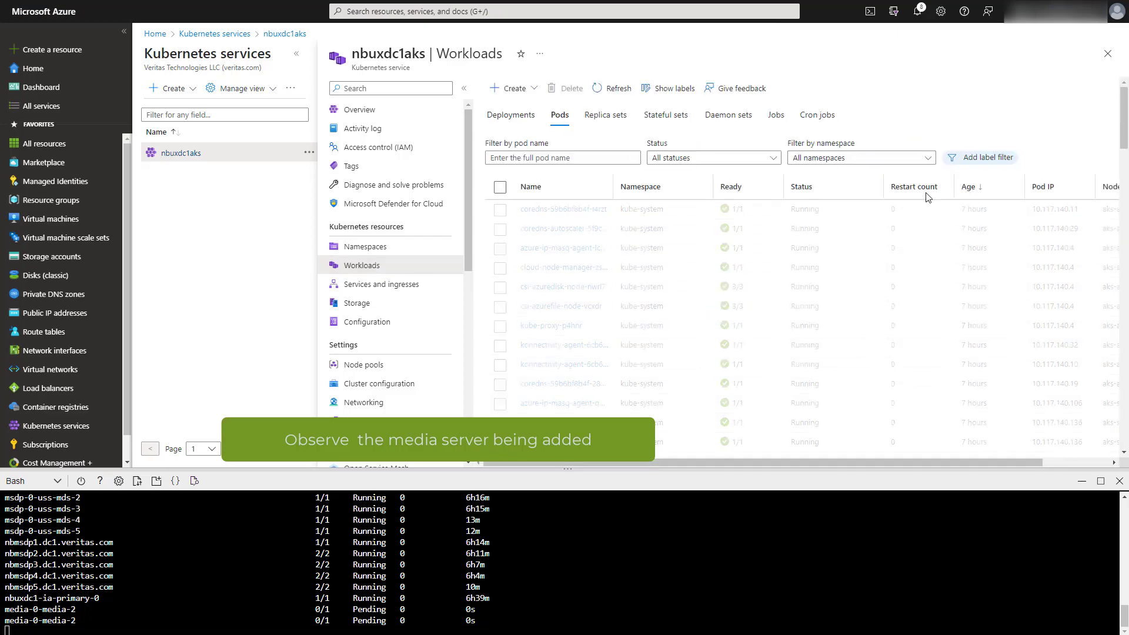
{"action": "left_click", "coordinate": [970, 187]}
{"action": "left_click", "coordinate": [614, 88]}
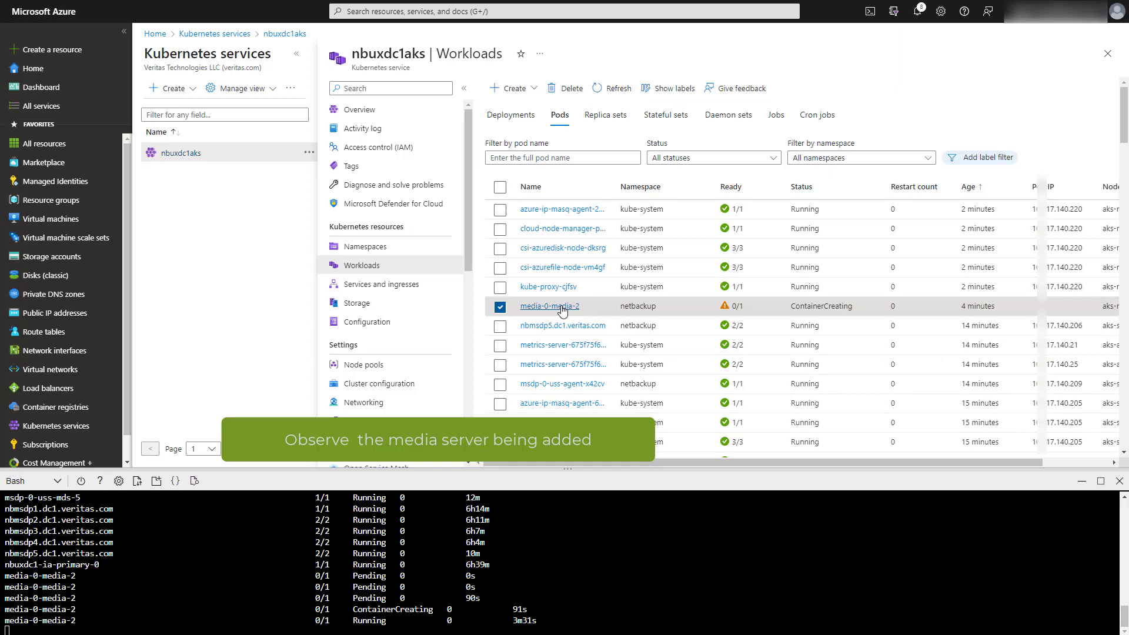
{"action": "left_click", "coordinate": [558, 307]}
{"action": "left_click", "coordinate": [170, 147]}
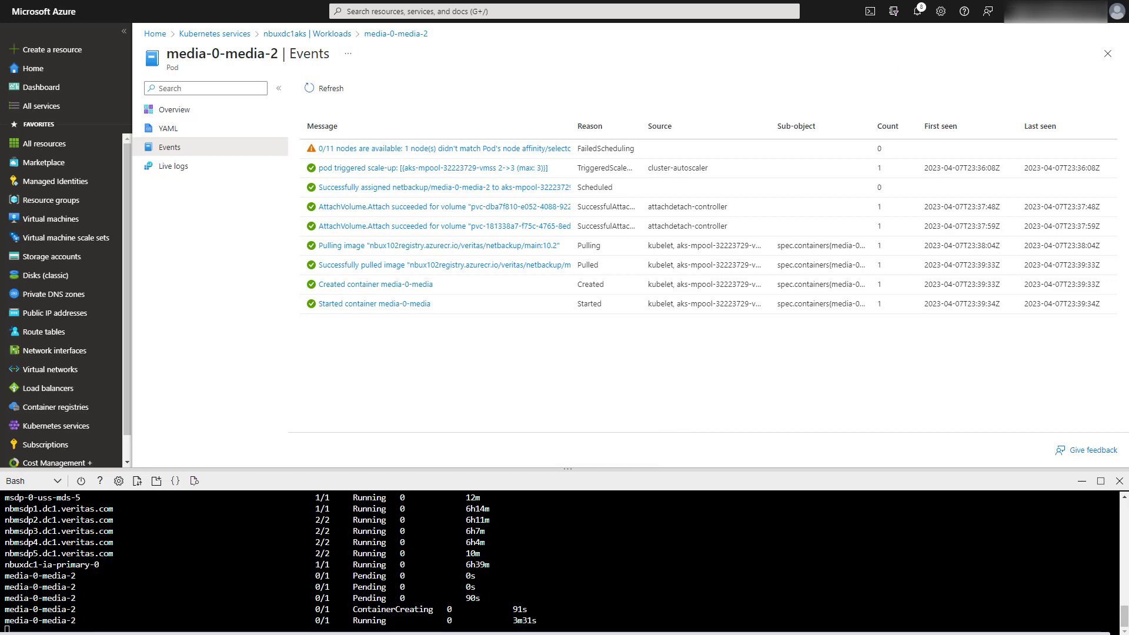
- Refresh the pod list to confirm media-0-media-2 is Running, then stop the watch and rerun kubectl get nodes
{"action": "left_click", "coordinate": [328, 34]}
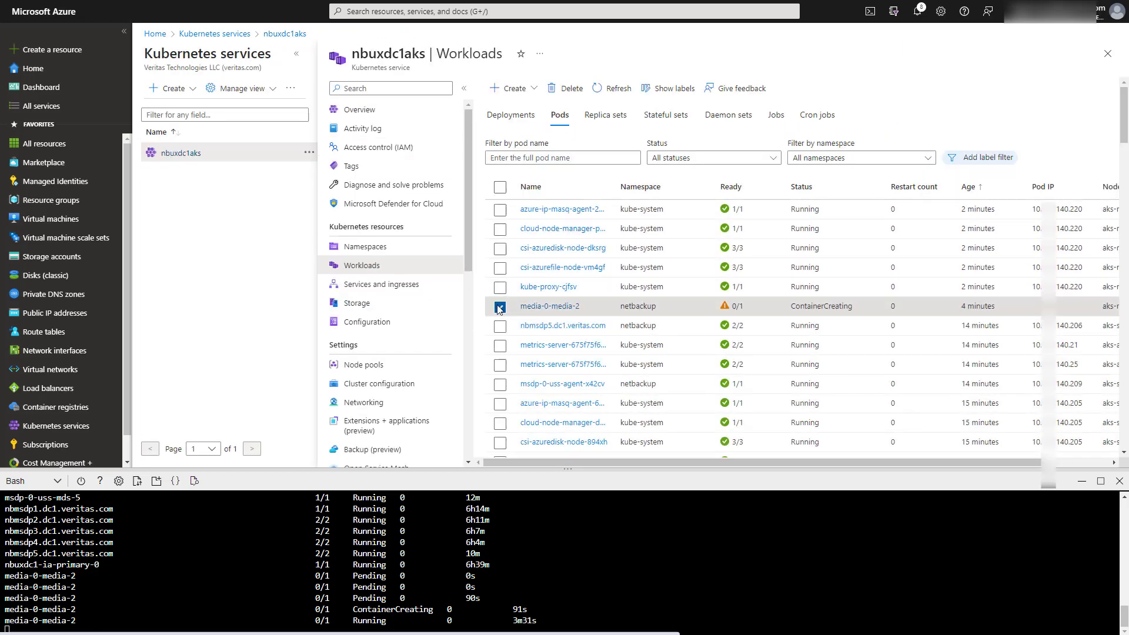
{"action": "left_click", "coordinate": [622, 96]}
{"action": "key", "text": "ctrl+c"}
{"action": "type", "text": "kubectl get nodes"}
{"action": "key", "text": "Return"}
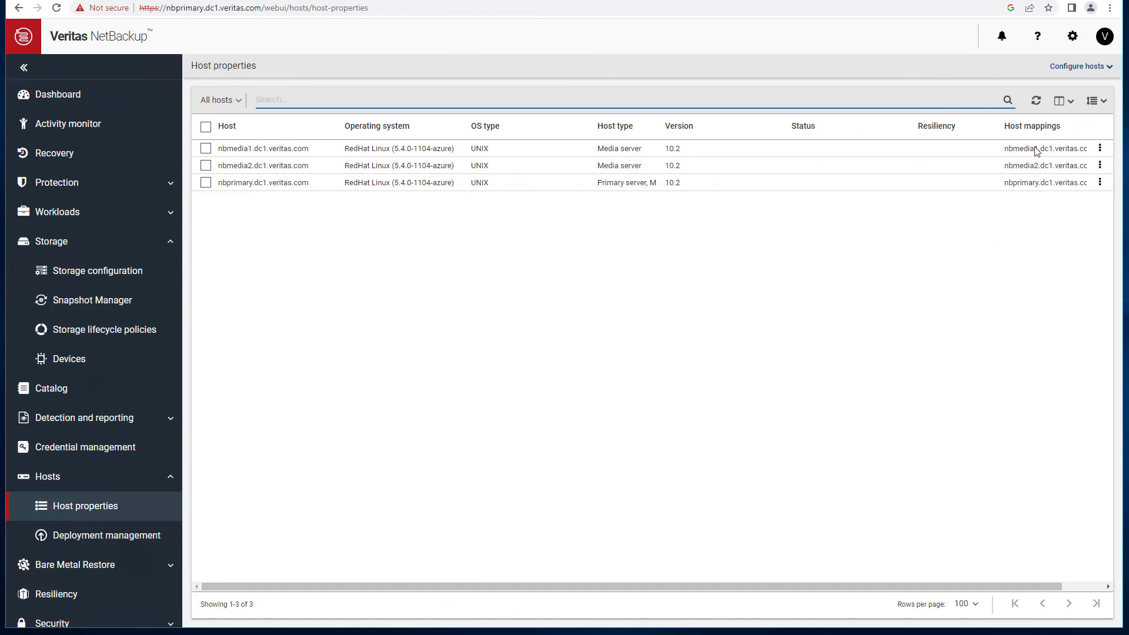
- Refresh NetBackup's host properties list so media server nbmedia3.dc1.veritas.com appears
{"action": "left_click", "coordinate": [1038, 103]}
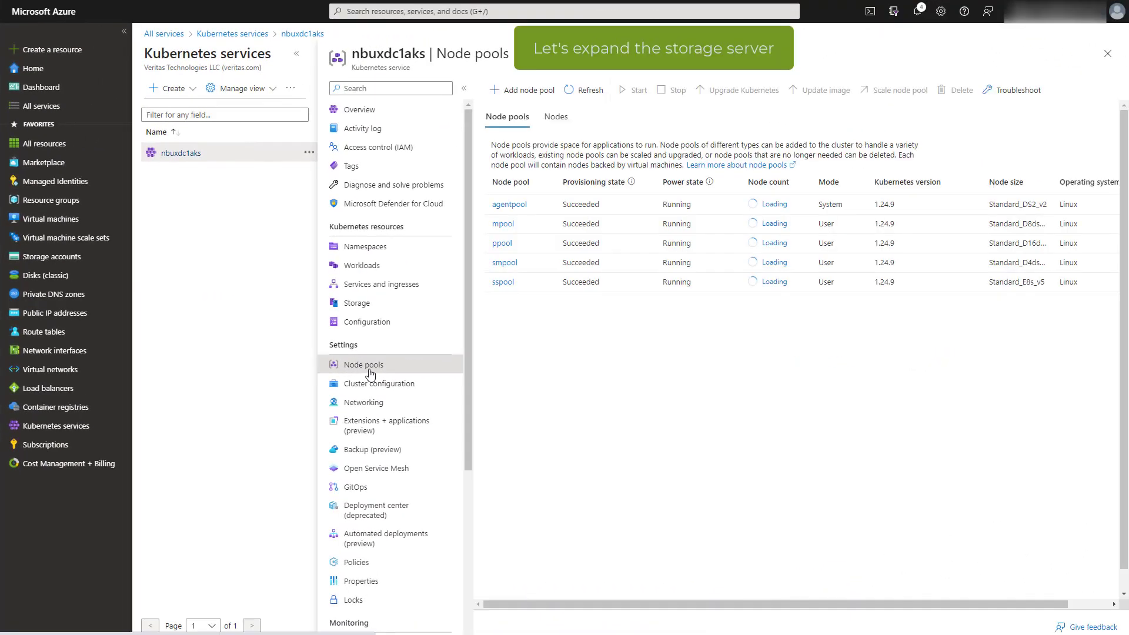
- Scale the sspool node pool to a maximum of 5 nodes, then go to Private DNS zones
{"action": "left_click", "coordinate": [503, 283]}
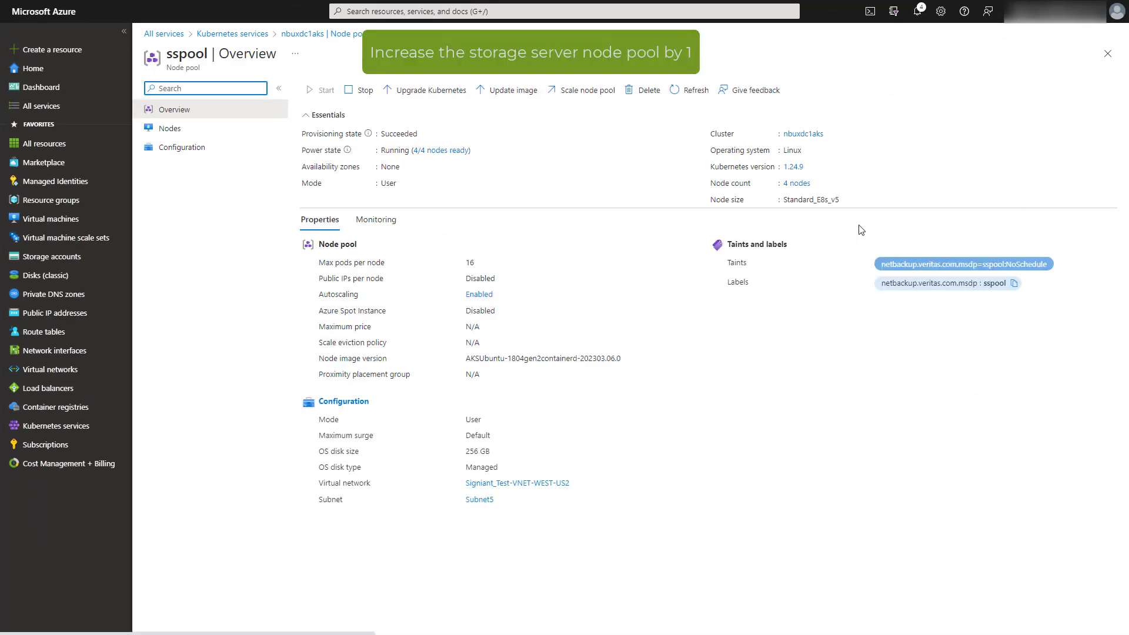
{"action": "left_click", "coordinate": [589, 91]}
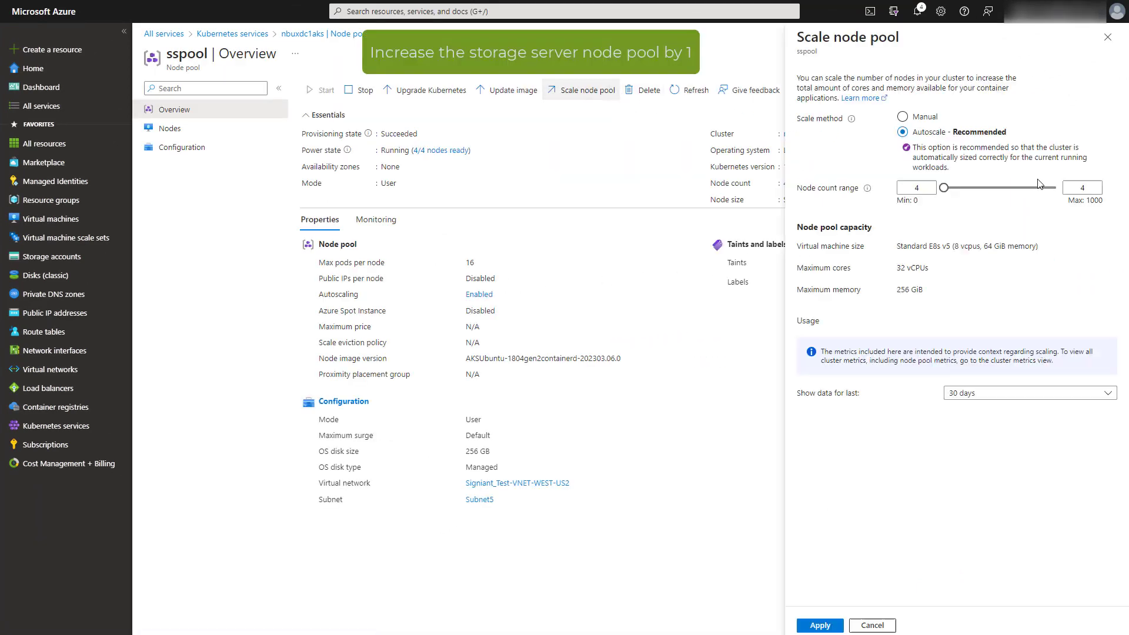
{"action": "double_click", "coordinate": [1101, 187]}
{"action": "type", "text": "5"}
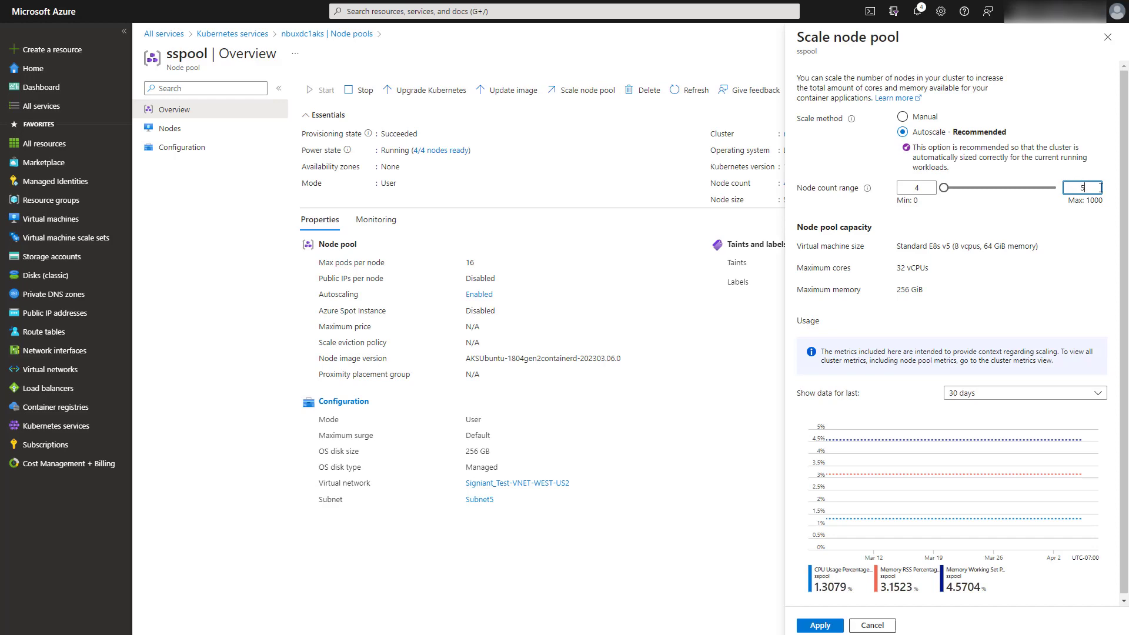
{"action": "left_click", "coordinate": [819, 625]}
{"action": "left_click", "coordinate": [356, 34]}
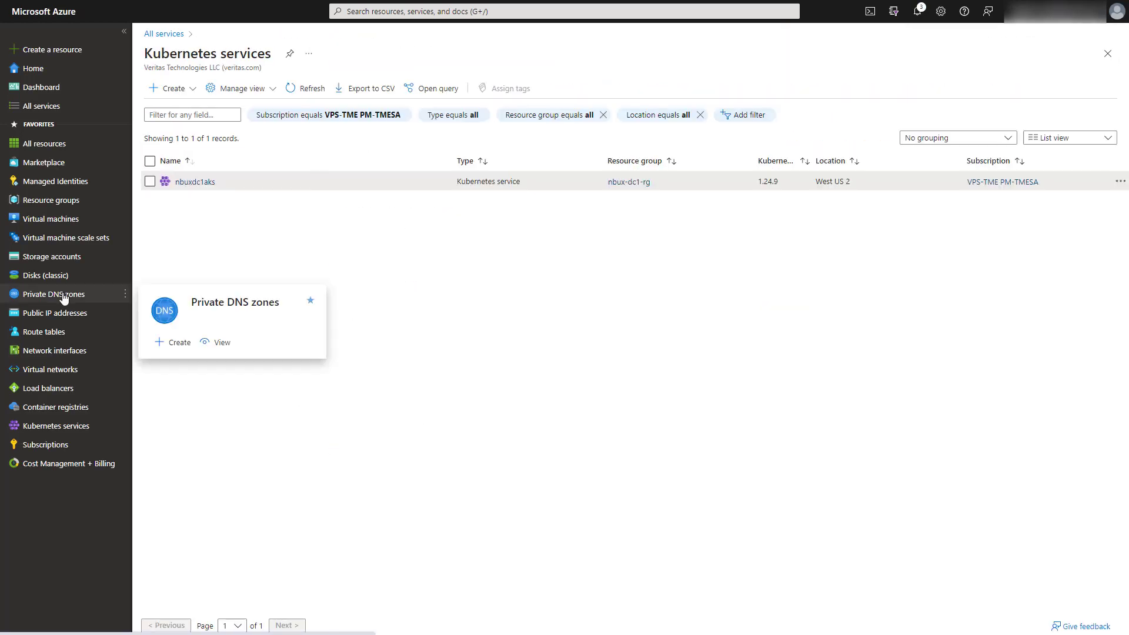
{"action": "left_click", "coordinate": [65, 295]}
- Create an A record nbmsdp5 in dc1.veritas.com pointing to the IP ending 17.12
{"action": "left_click", "coordinate": [199, 183]}
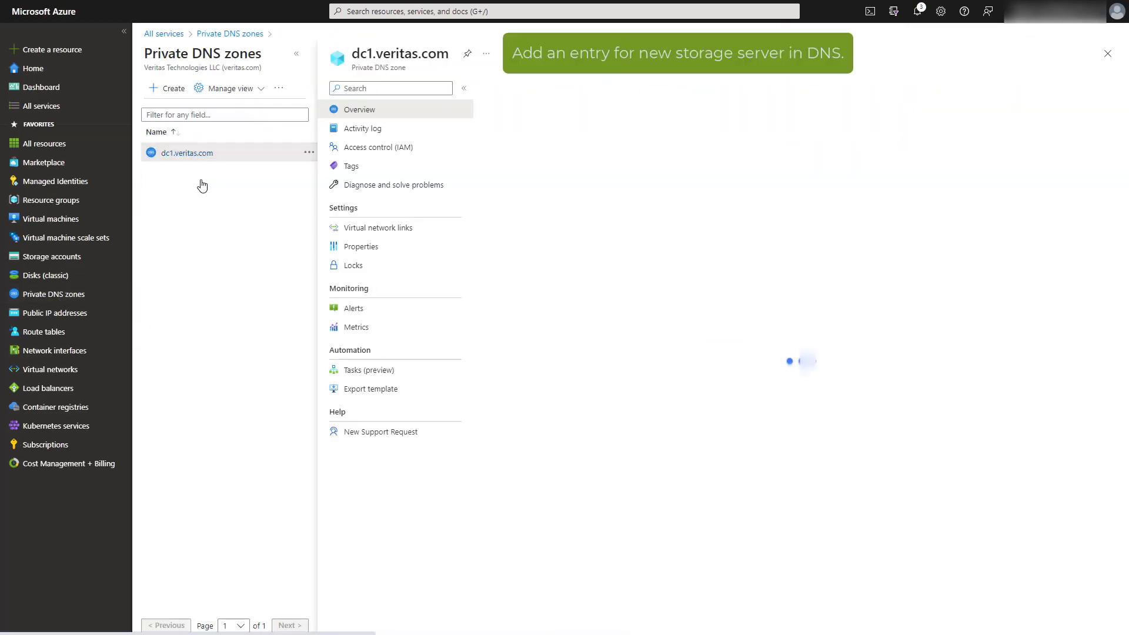
{"action": "left_click", "coordinate": [534, 94]}
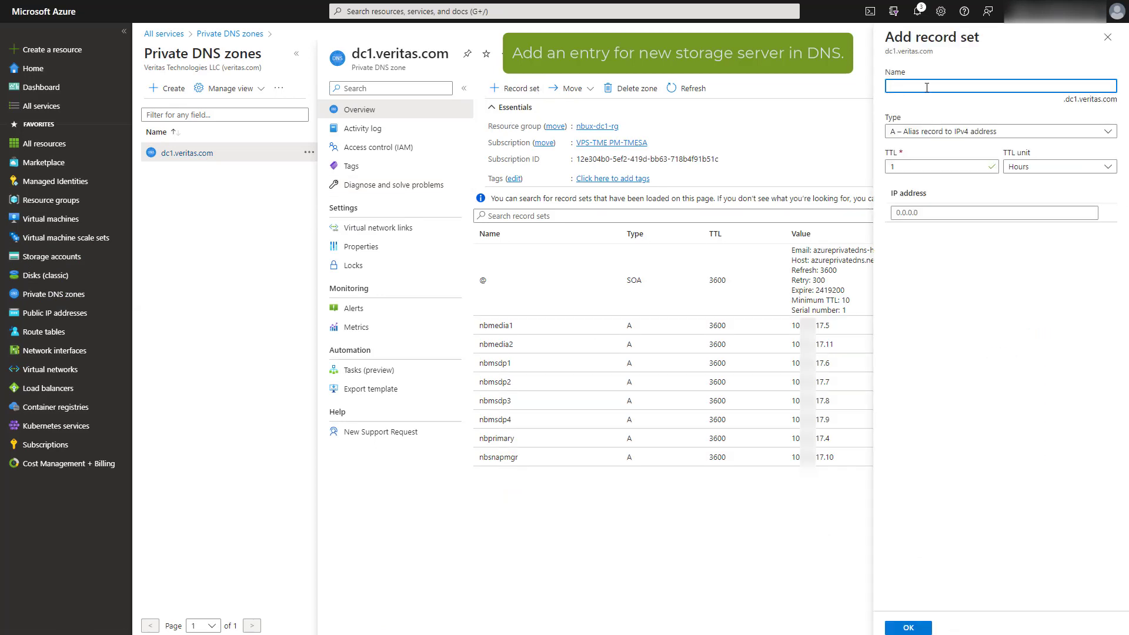
{"action": "type", "text": "nbmsdp5"}
{"action": "left_click", "coordinate": [932, 213]}
{"action": "type", "text": "10 17."}
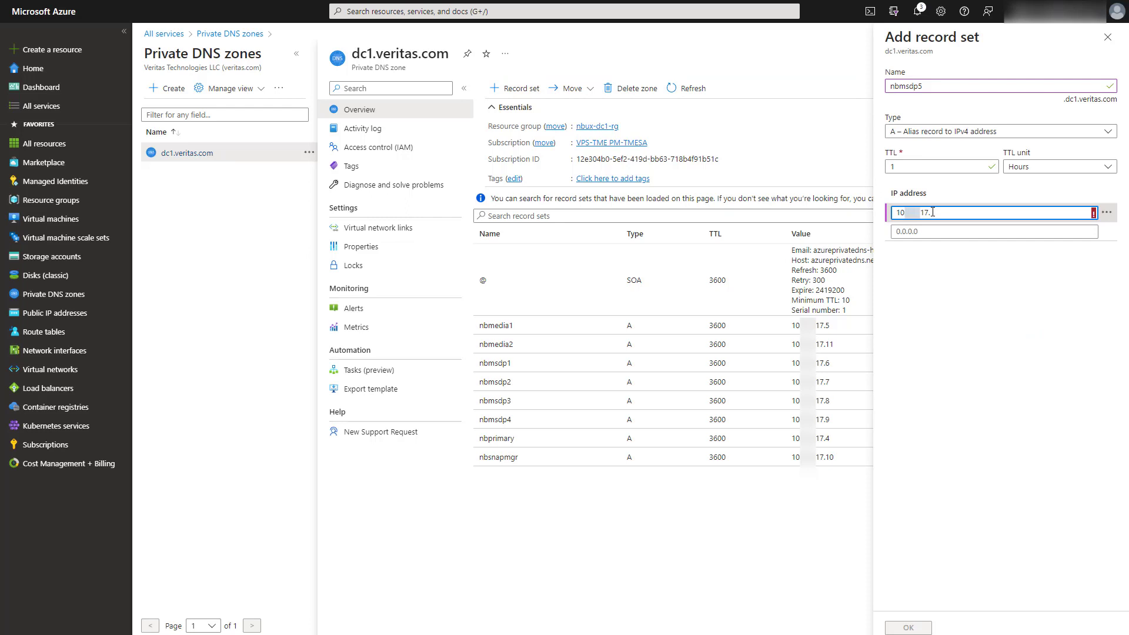
{"action": "type", "text": "12"}
{"action": "left_click", "coordinate": [909, 628]}
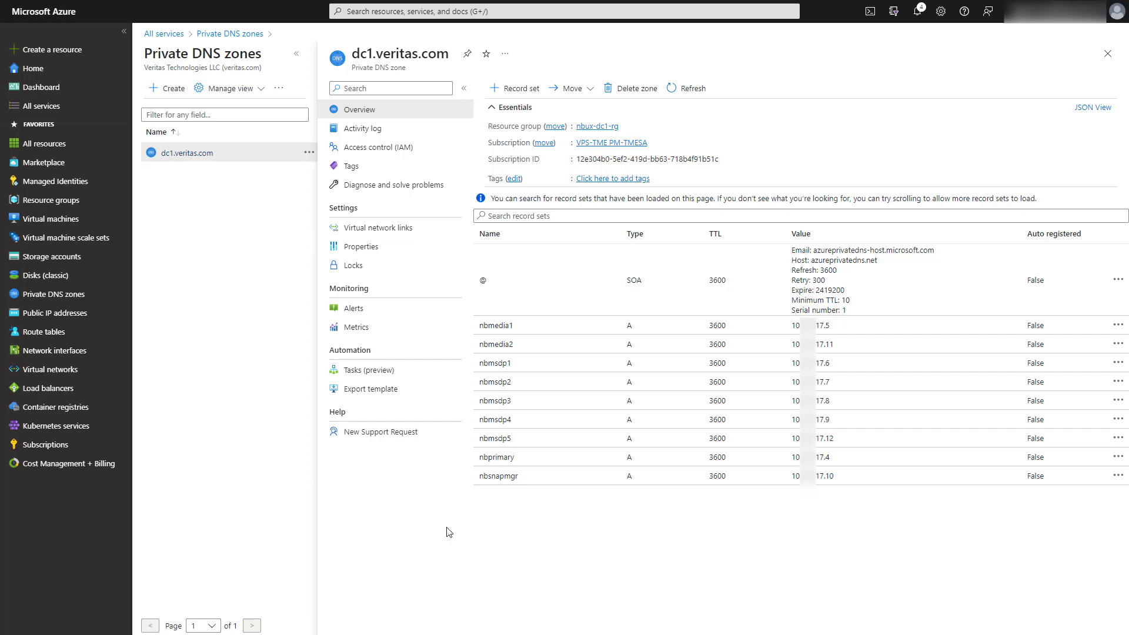
- Connect a Cloud Shell to the nbuxdc1aks cluster with the az account set and get-credentials commands
{"action": "left_click", "coordinate": [56, 425]}
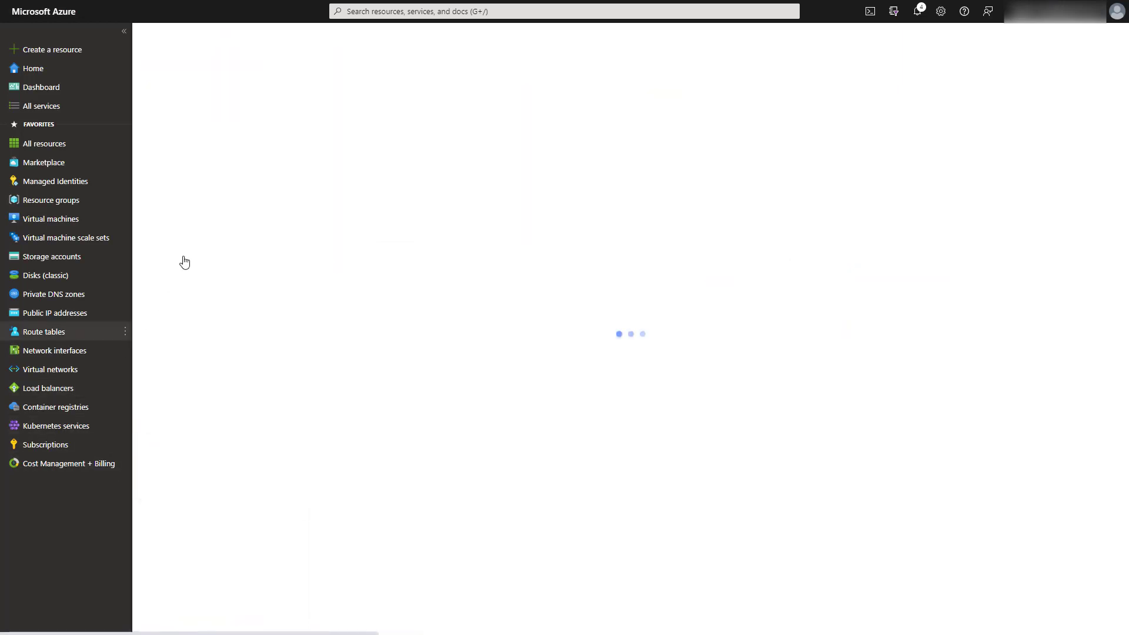
{"action": "left_click", "coordinate": [203, 187]}
{"action": "left_click", "coordinate": [570, 88]}
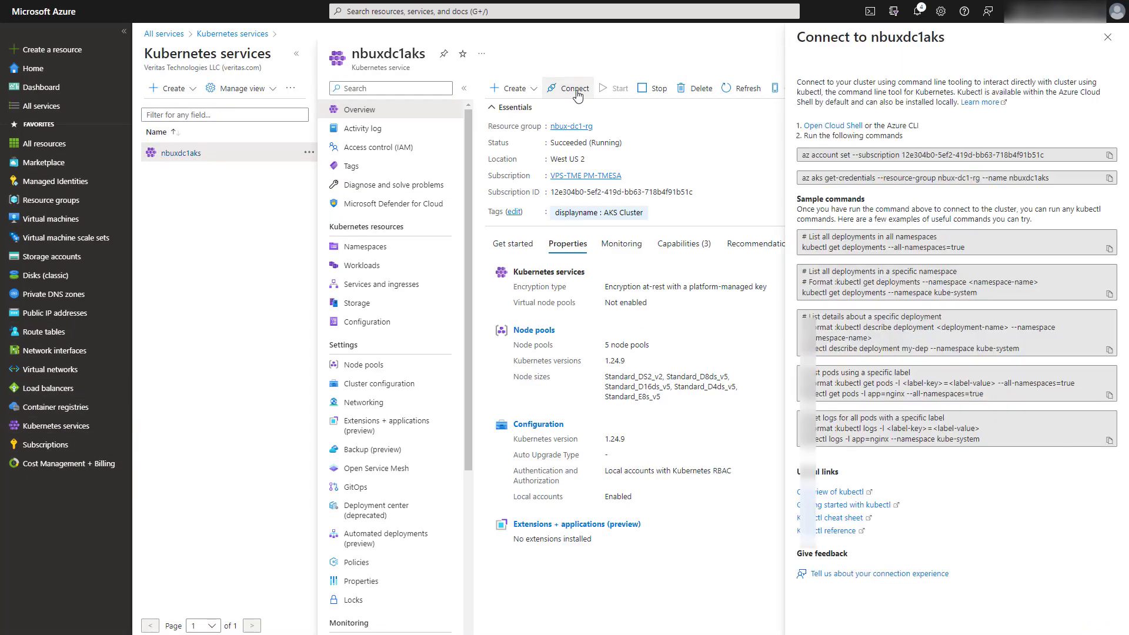
{"action": "left_click", "coordinate": [870, 11]}
{"action": "left_click", "coordinate": [1099, 155]}
{"action": "right_click", "coordinate": [443, 545]}
{"action": "left_click", "coordinate": [476, 467]}
{"action": "key", "text": "Return"}
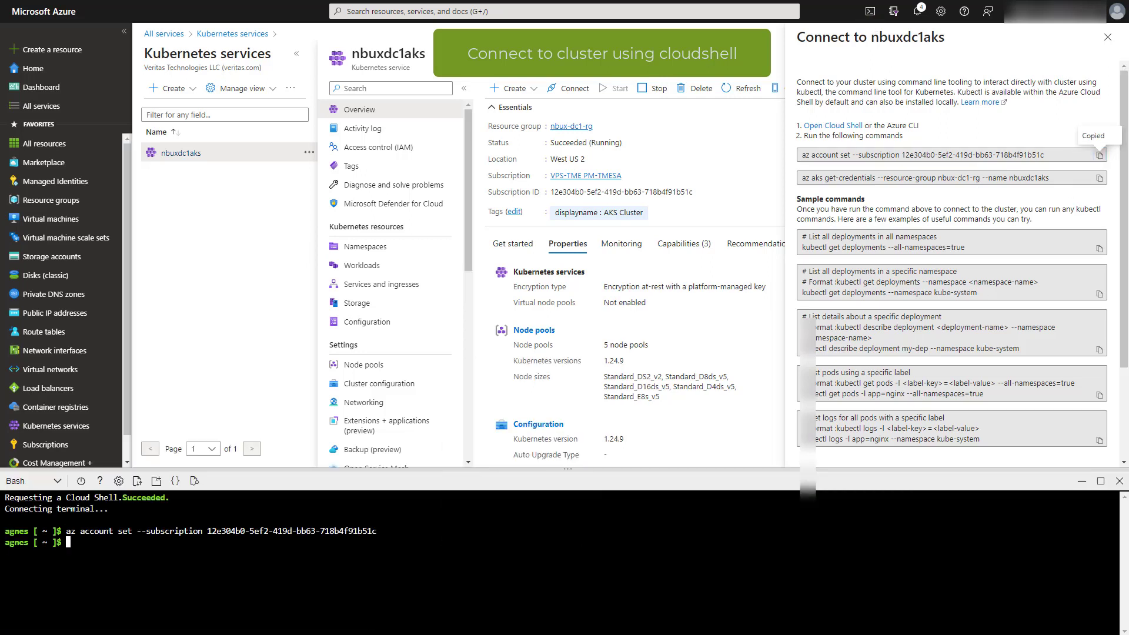
{"action": "left_click", "coordinate": [1099, 177]}
{"action": "right_click", "coordinate": [376, 549]}
{"action": "left_click", "coordinate": [411, 469]}
{"action": "key", "text": "Return"}
- List namespaces and netbackup environments, then run kubectl edit environment nbuxdc1-ia -n netbackup
{"action": "type", "text": "kubectl"}
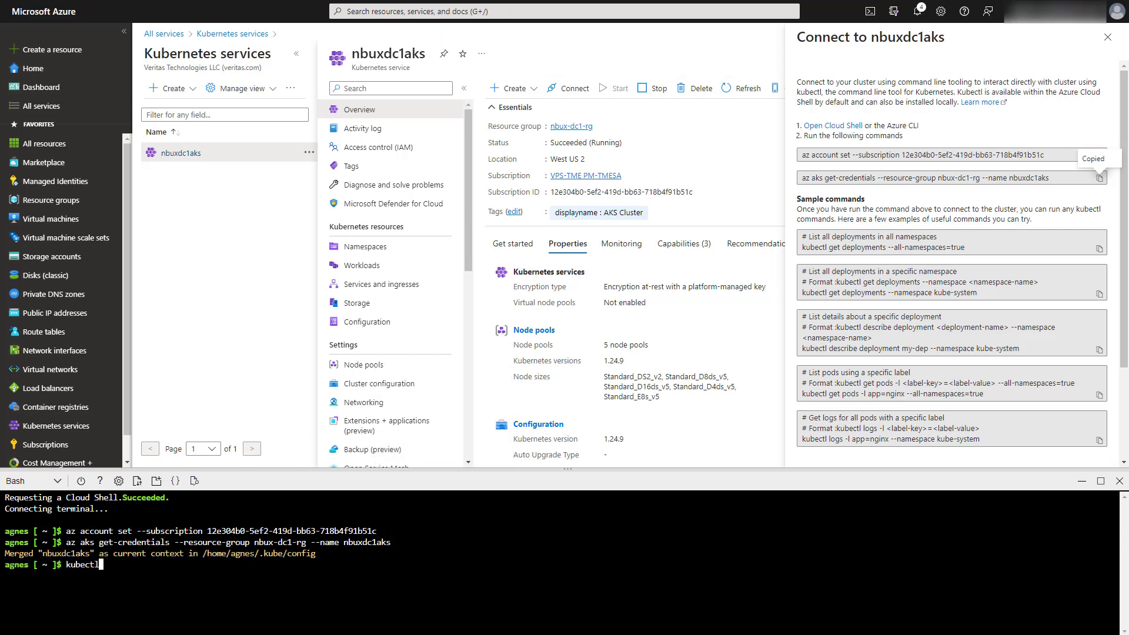
{"action": "type", "text": " get ns"}
{"action": "key", "text": "Return"}
{"action": "type", "text": "kubectl"}
{"action": "type", "text": "get environment -n netbackup"}
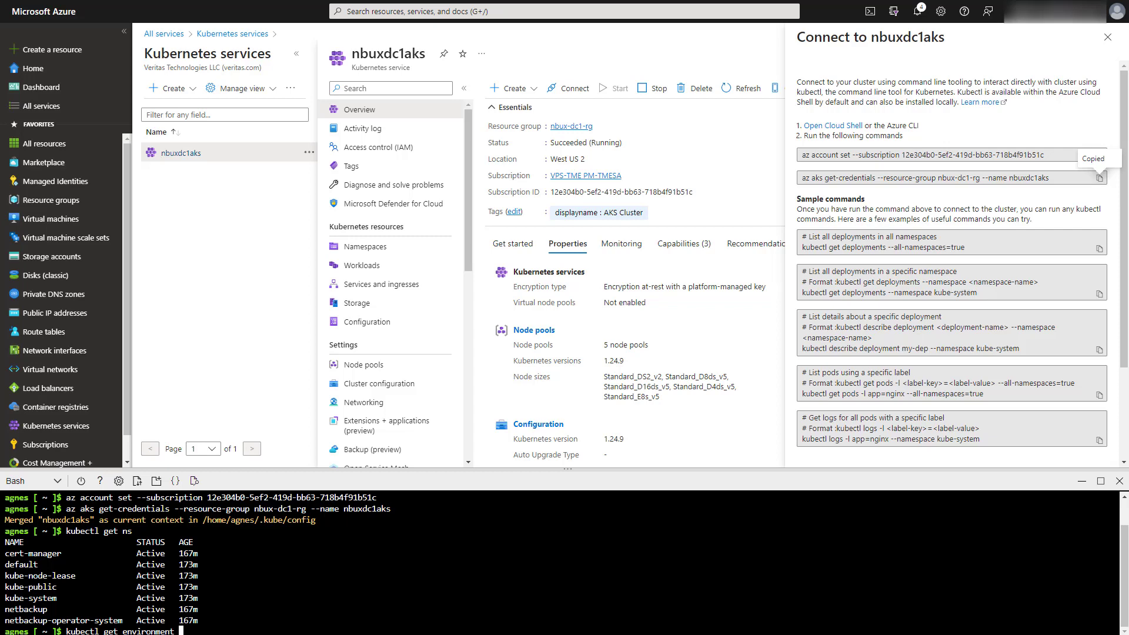
{"action": "key", "text": "Return"}
{"action": "type", "text": "kubectl edit environment "}
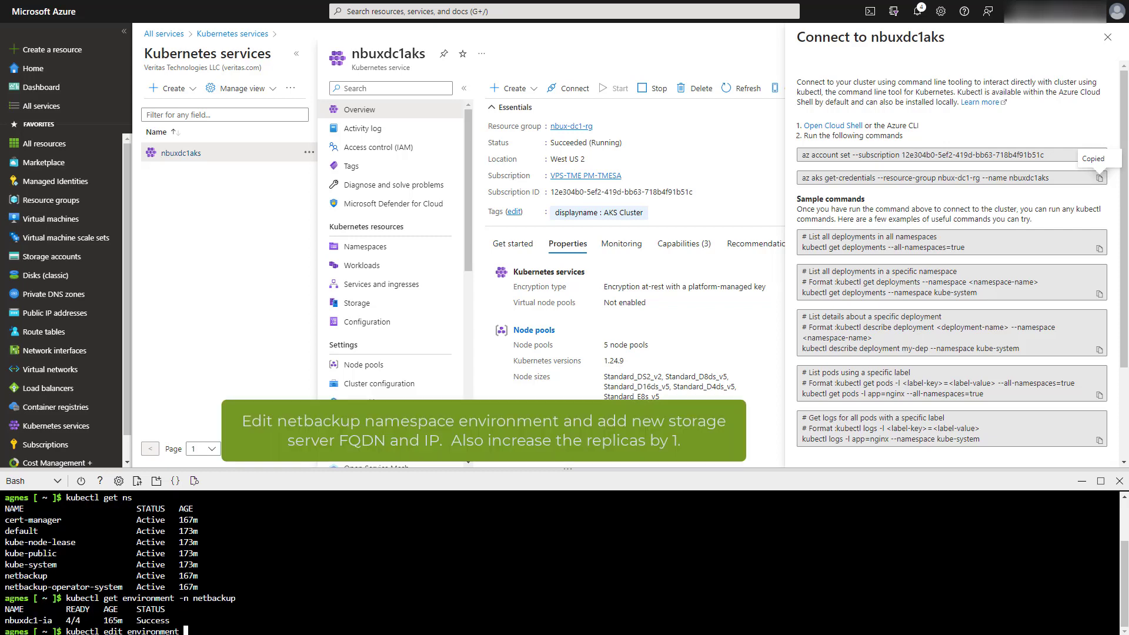
{"action": "type", "text": "nbuxdc1-ia -n netbackup"}
{"action": "key", "text": "Return"}
- Add storage server nbmsdp5.dc1.veritas.com with ipAddr 10.xxx.17.12 under msdpScaleouts
{"action": "type", "text": "/"}
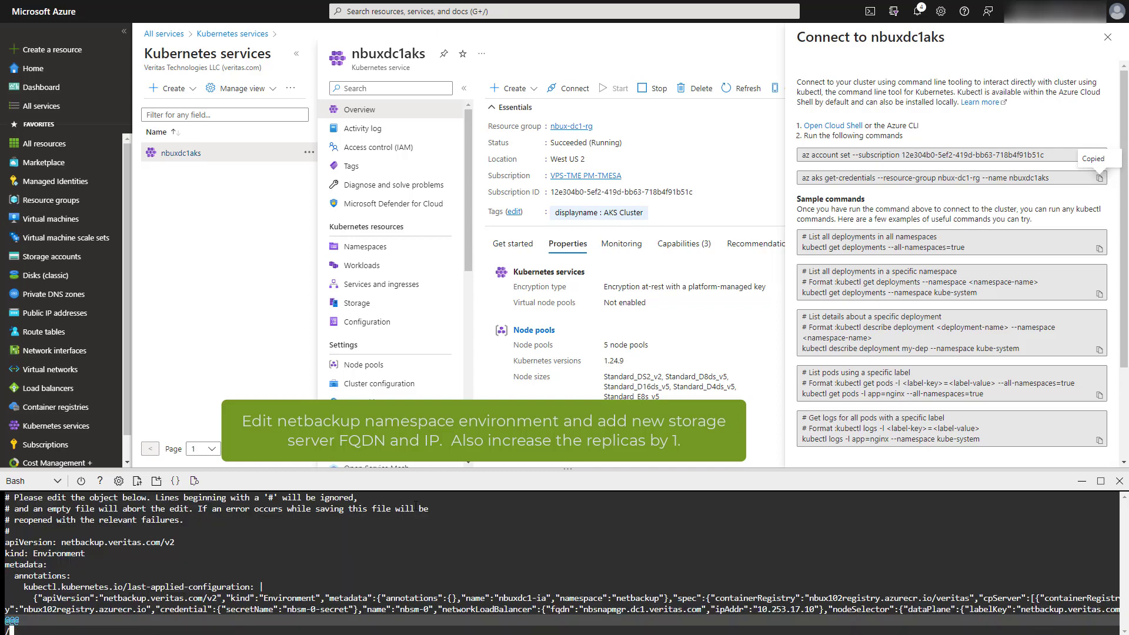
{"action": "type", "text": "msdpS"}
{"action": "key", "text": "Return"}
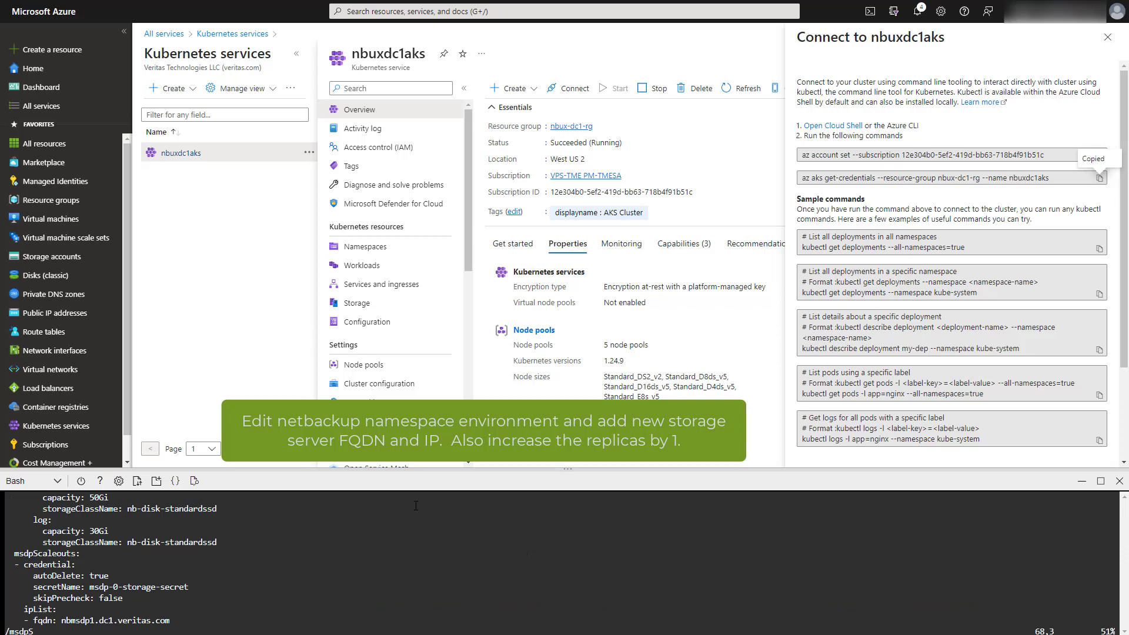
{"action": "key", "text": "Down"}
{"action": "key", "text": "Down"}
{"action": "key", "text": "Down"}
{"action": "key", "text": "Down"}
{"action": "key", "text": "Down"}
{"action": "key", "text": "Down"}
{"action": "key", "text": "Down"}
{"action": "key", "text": "Down"}
{"action": "key", "text": "Down"}
{"action": "key", "text": "Down"}
{"action": "key", "text": "Down"}
{"action": "key", "text": "Down"}
{"action": "key", "text": "Down"}
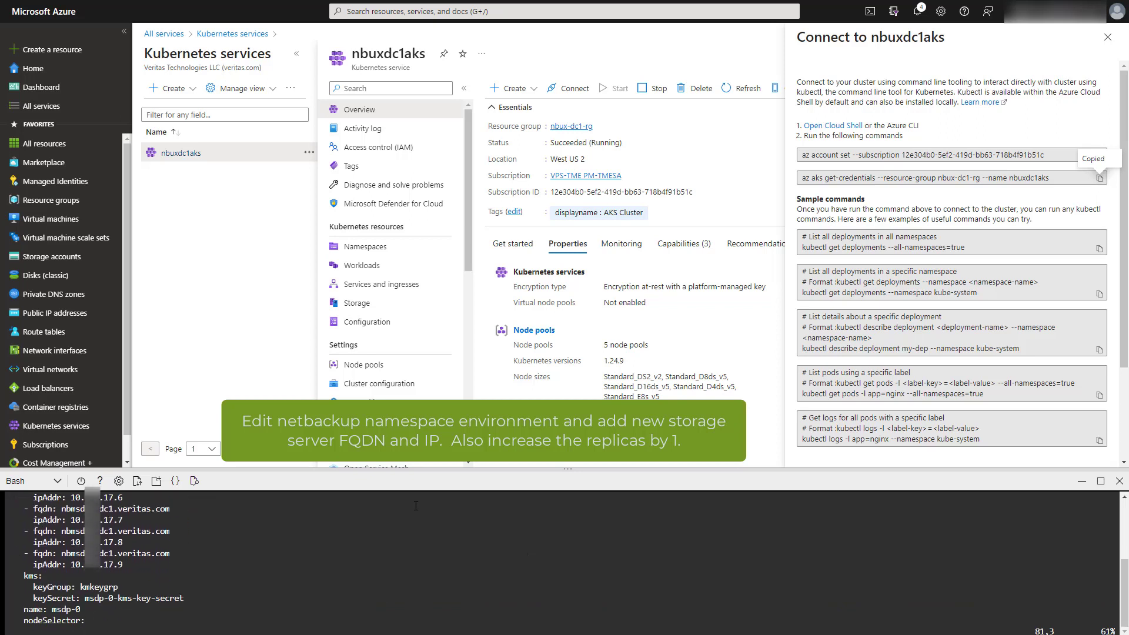
{"action": "key", "text": "o"}
{"action": "type", "text": "- fqdn: nbmsdp"}
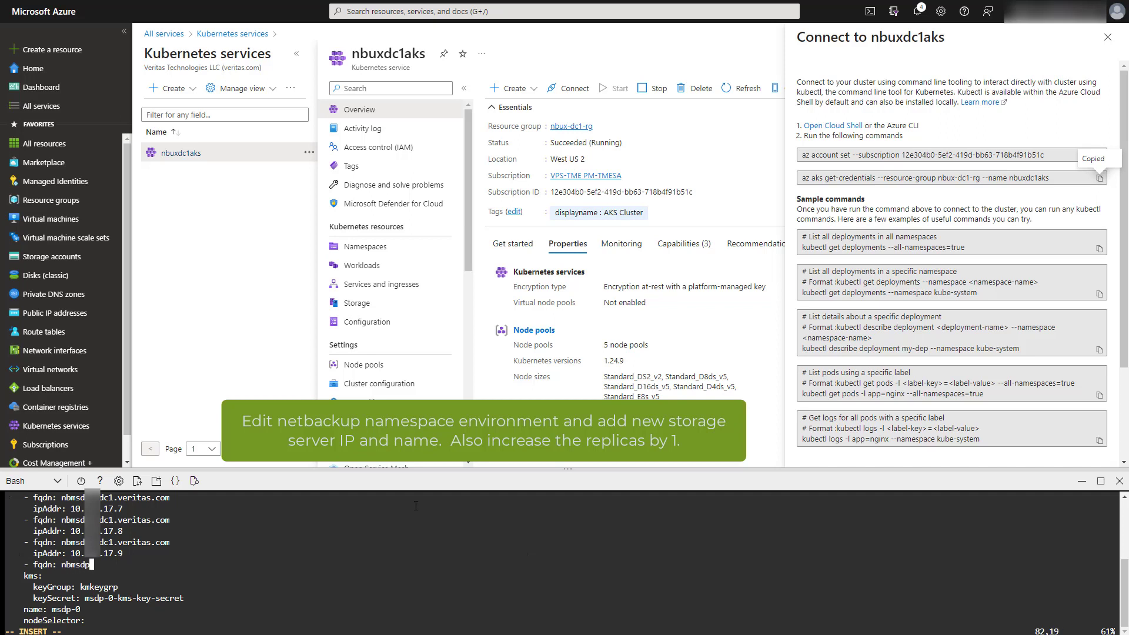
{"action": "type", "text": "5.dc1.veritas.com"}
{"action": "key", "text": "Return"}
{"action": "type", "text": "ipAddr: 10.xxx.17.12"}
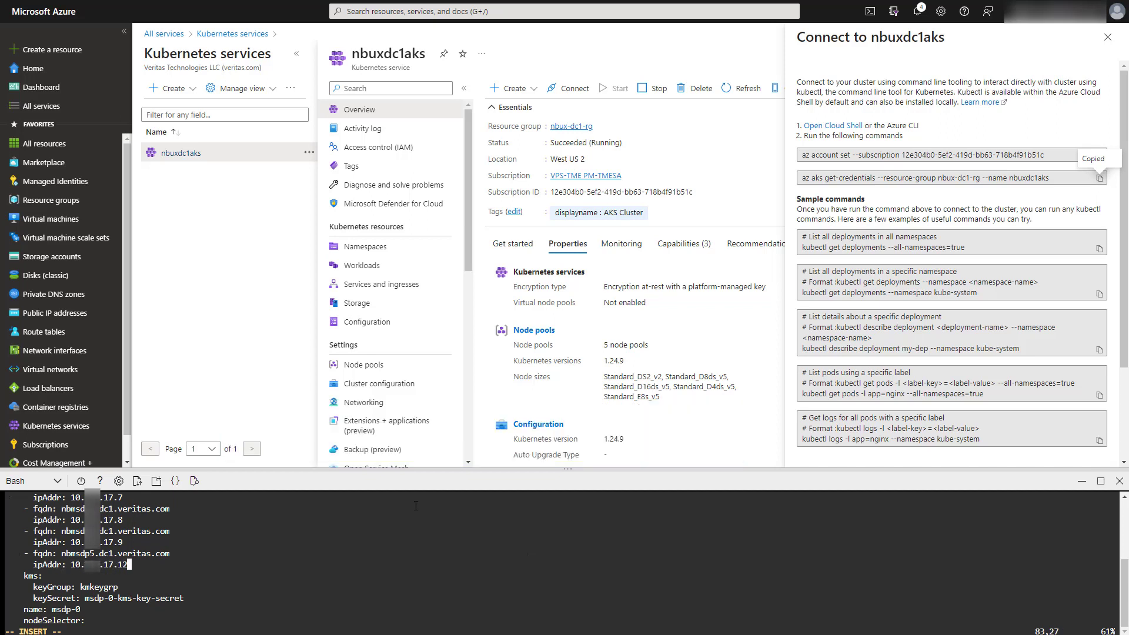
{"action": "key", "text": "Escape"}
- Raise the MSDP replicas from 4 to 5 and save the environment with :wq
{"action": "key", "text": "j"}
{"action": "key", "text": "j"}
{"action": "key", "text": "j"}
{"action": "key", "text": "j"}
{"action": "key", "text": "j"}
{"action": "key", "text": "j"}
{"action": "key", "text": "j"}
{"action": "key", "text": "j"}
{"action": "key", "text": "j"}
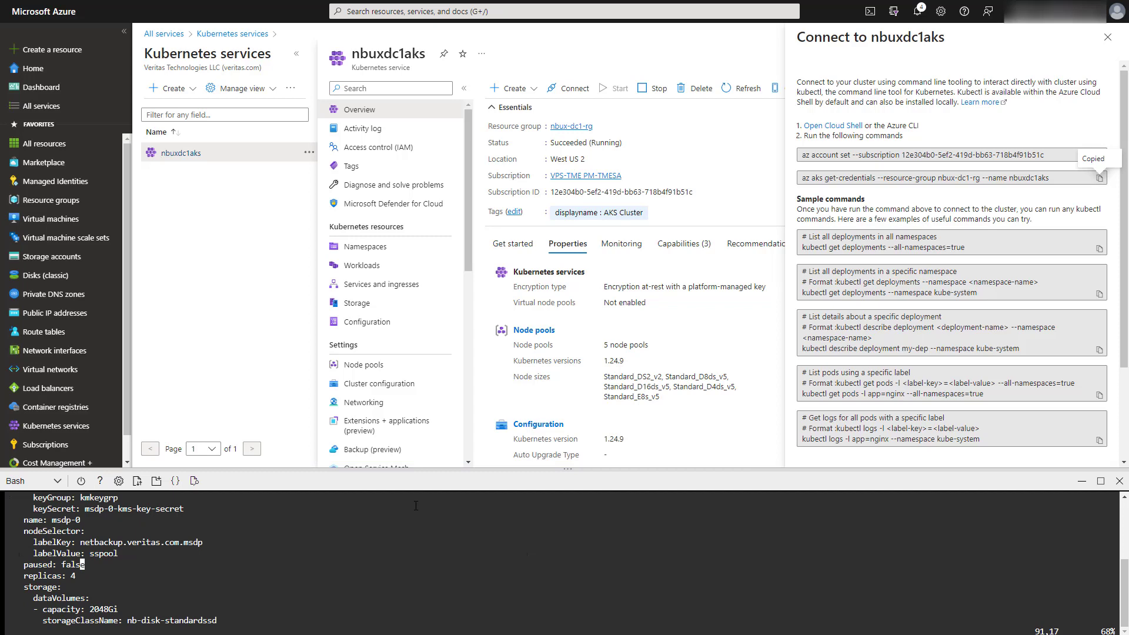
{"action": "type", "text": "r"}
{"action": "type", "text": ":wq"}
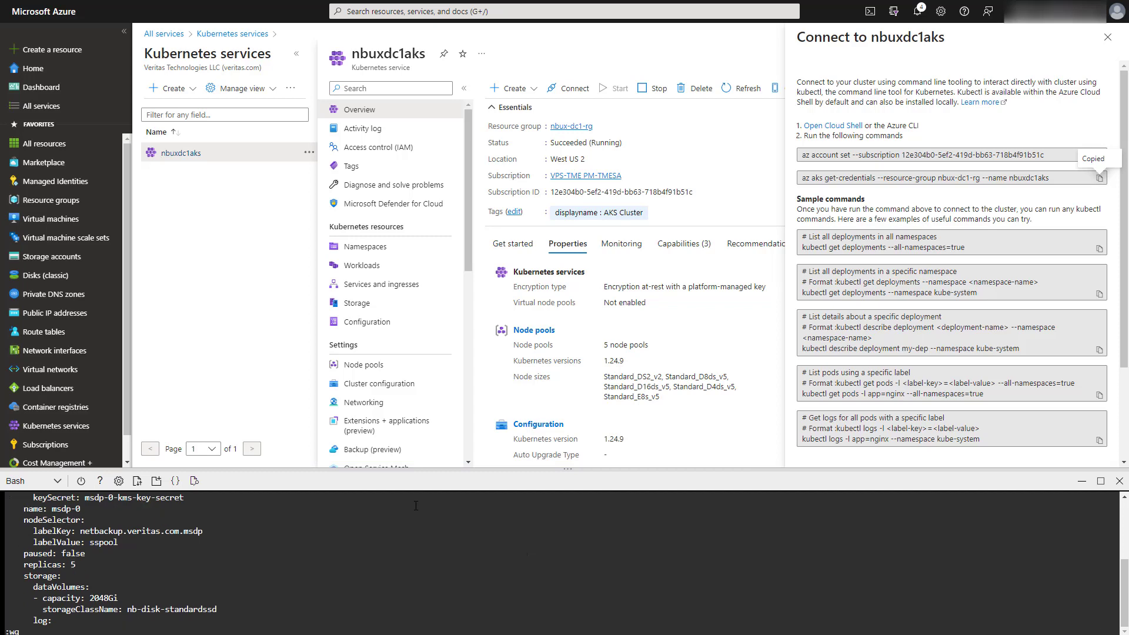
{"action": "key", "text": "Return"}
{"action": "type", "text": "kubectl get nods"}
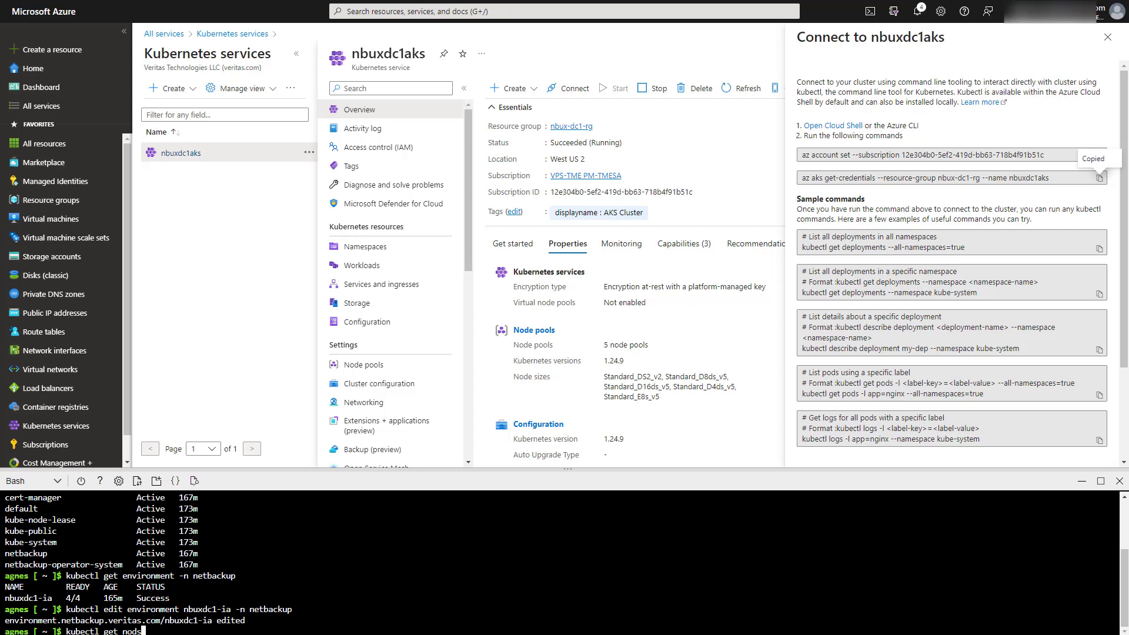
- List the nodes, watch the netbackup pods, and inspect the new nbmsdp5 pod's events
{"action": "key", "text": "Return"}
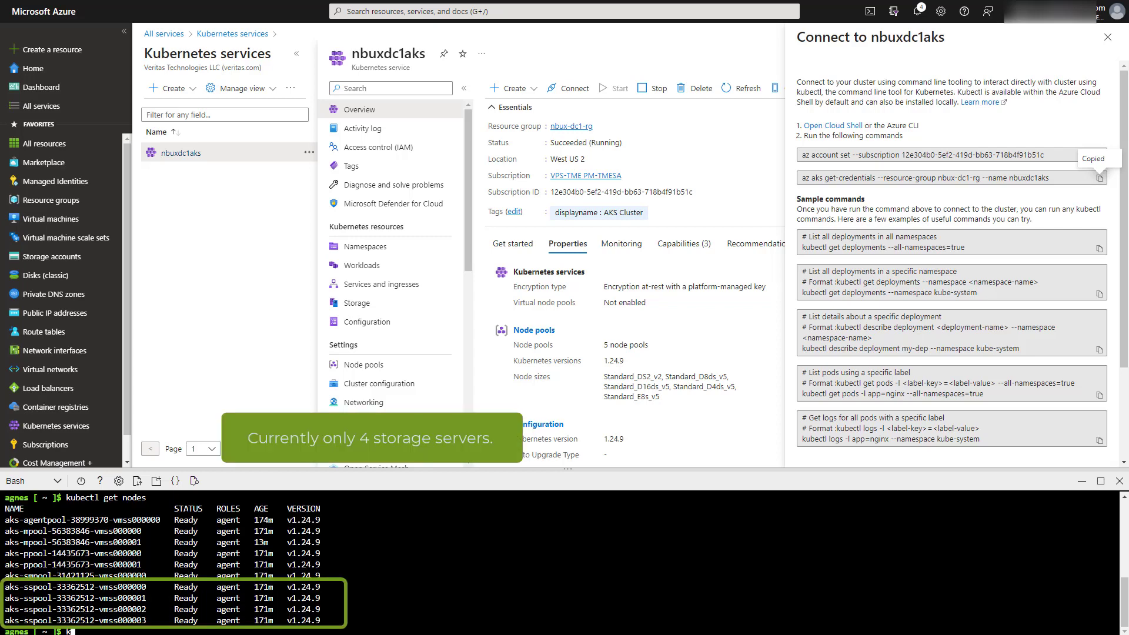
{"action": "type", "text": "kubectl get pods -n netbackup --watch"}
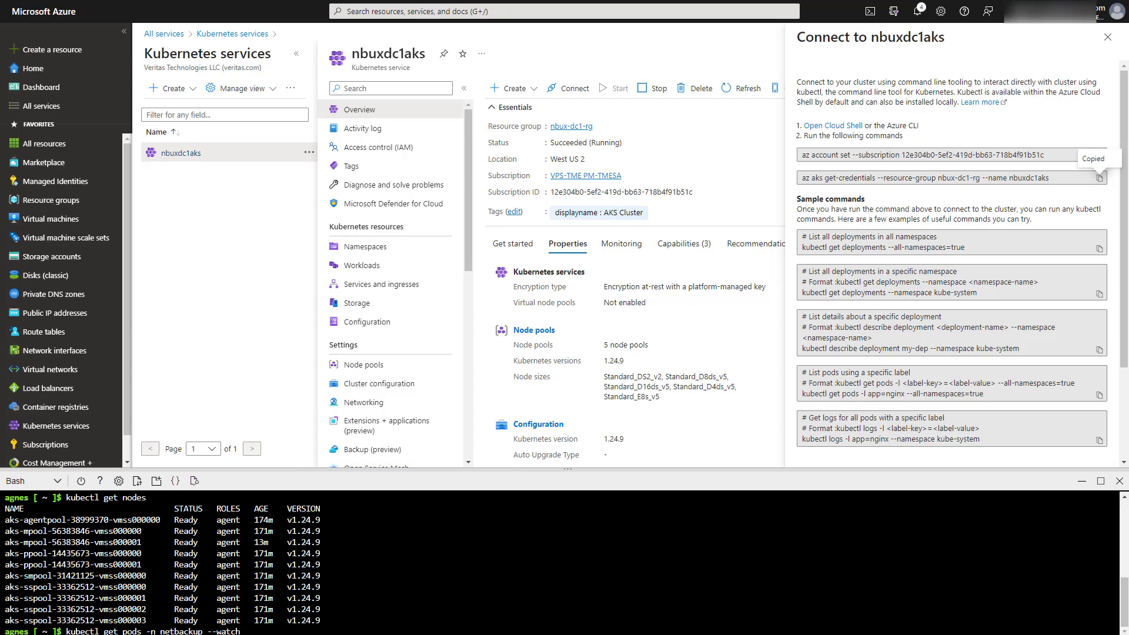
{"action": "key", "text": "Return"}
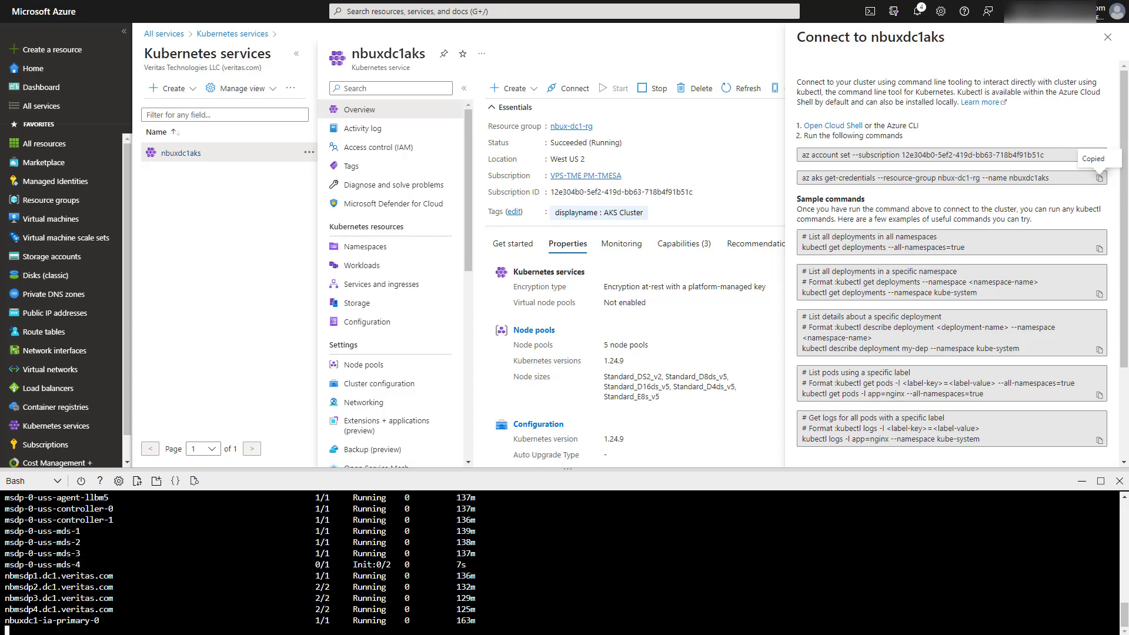
{"action": "left_click", "coordinate": [363, 266]}
{"action": "left_click", "coordinate": [968, 187]}
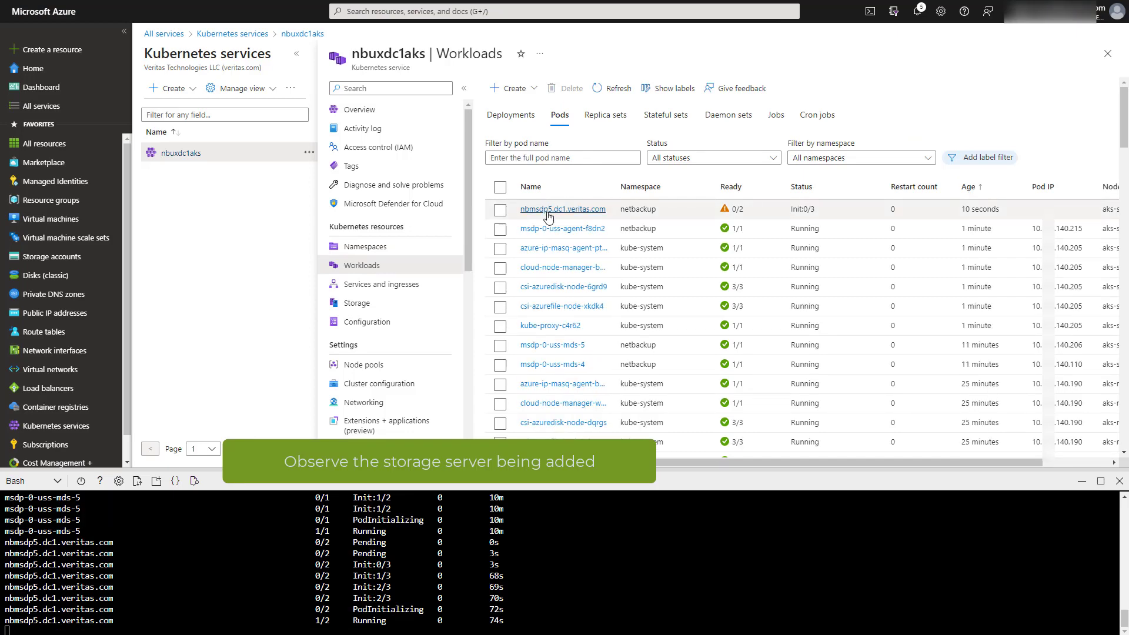
{"action": "left_click", "coordinate": [550, 211]}
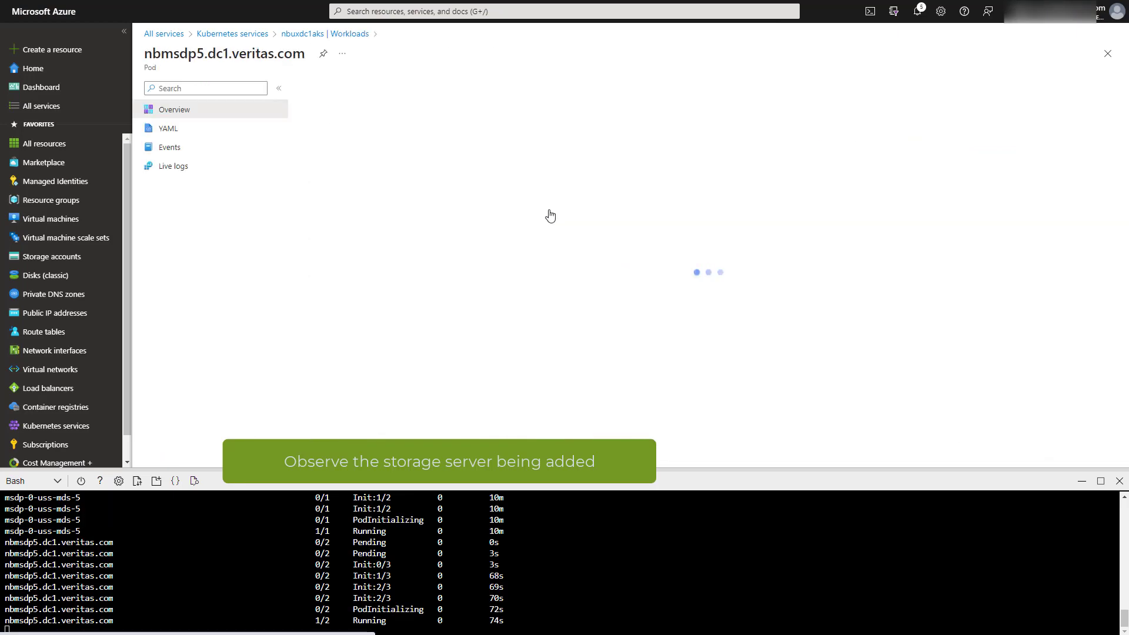
{"action": "left_click", "coordinate": [167, 148]}
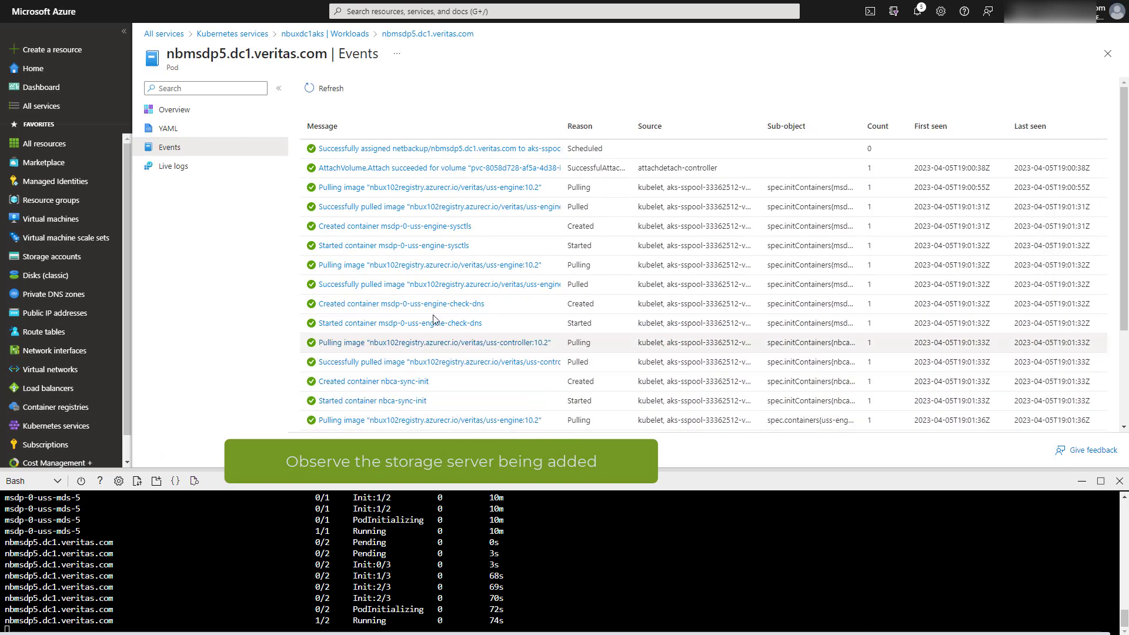
- Reload the workloads pod list and refresh the NetBackup disk pool to show its increased capacity
{"action": "left_click", "coordinate": [356, 35]}
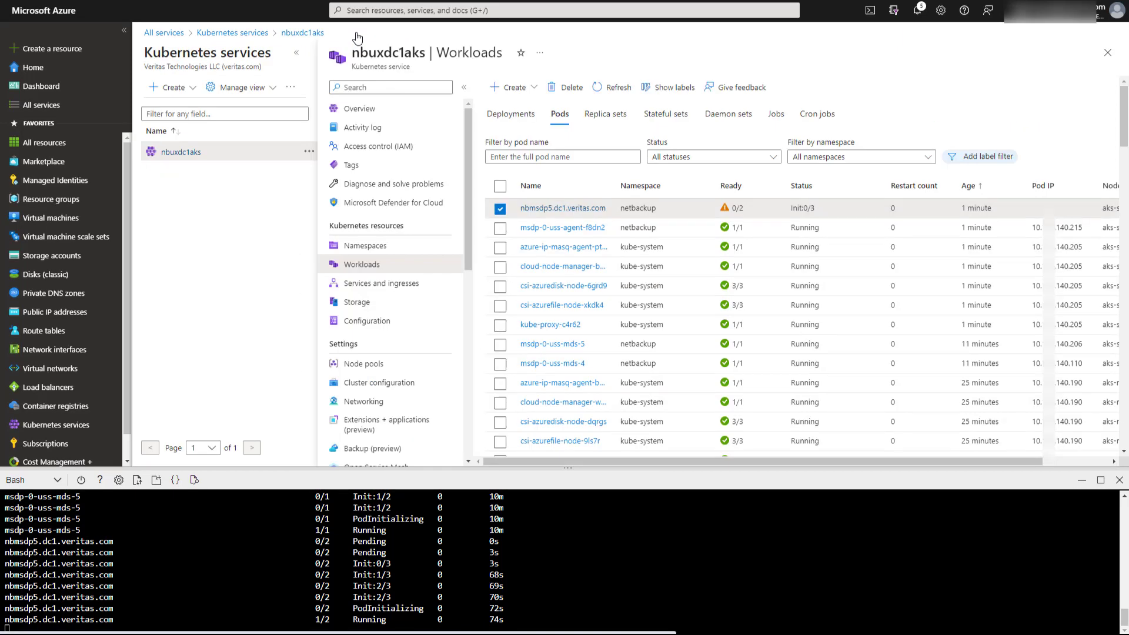
{"action": "left_click", "coordinate": [610, 89]}
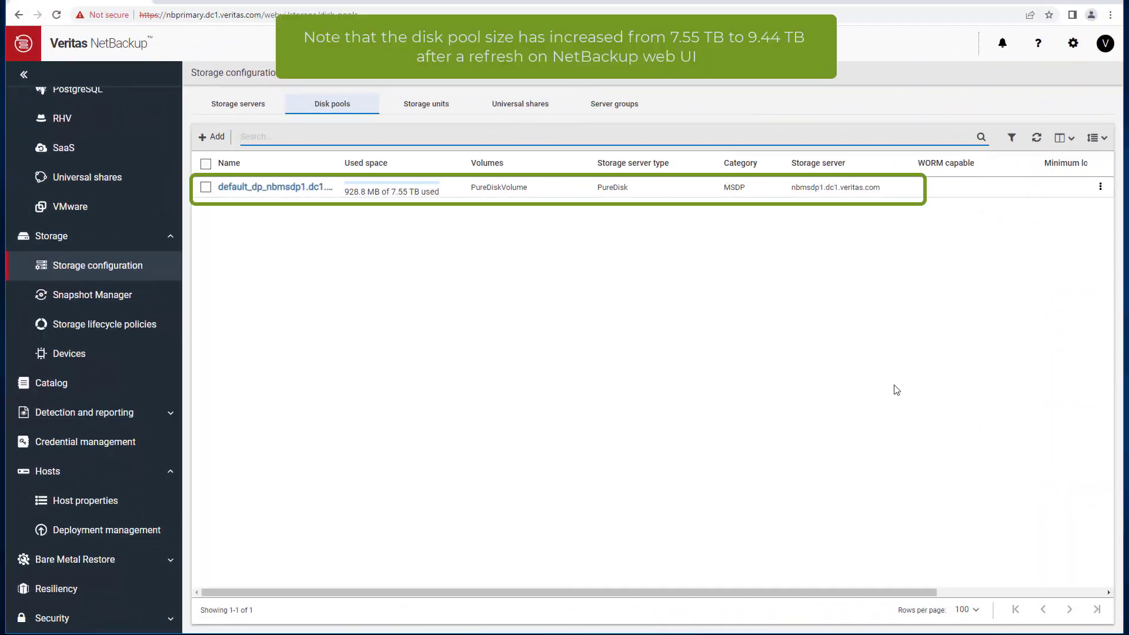
{"action": "left_click", "coordinate": [1039, 142]}
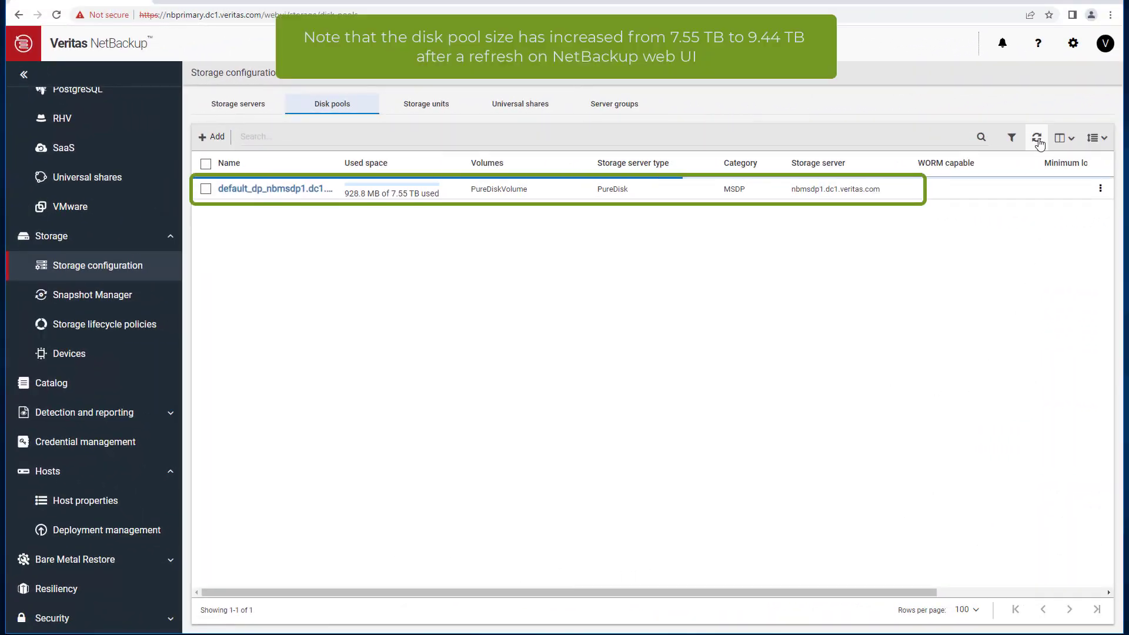